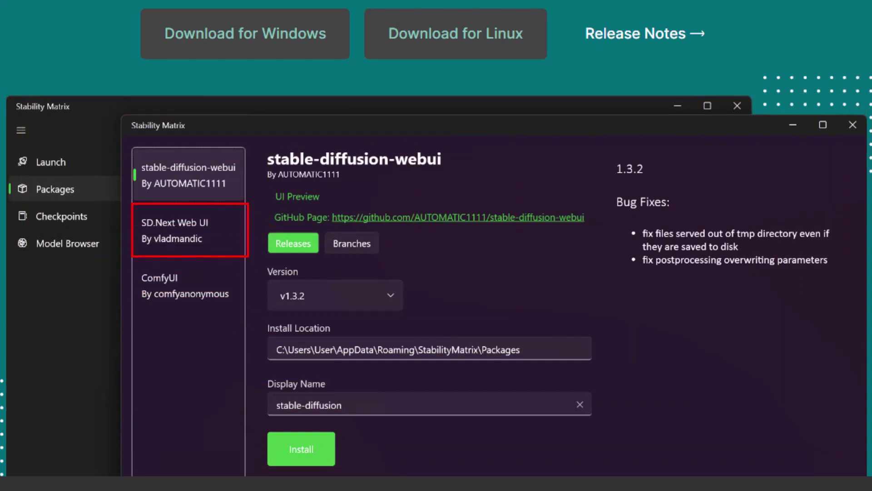
# - Review the feature overview and the FAQ on the Stability Matrix website, including the minimum requirements question
pyautogui.scroll(-5, 249, 38)
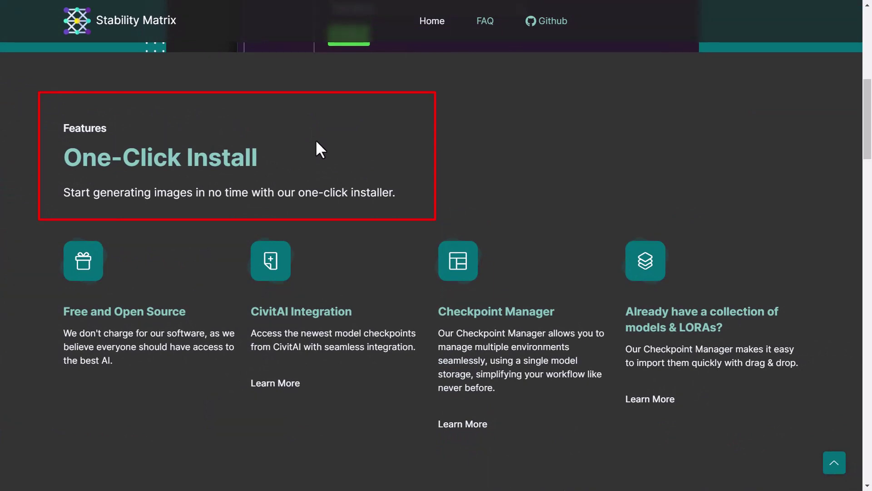
pyautogui.scroll(-1, 317, 141)
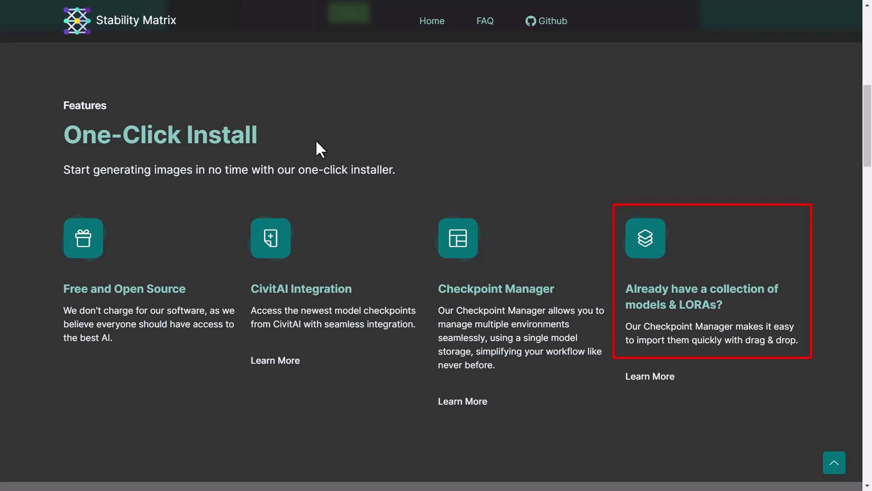
pyautogui.scroll(-9, 315, 139)
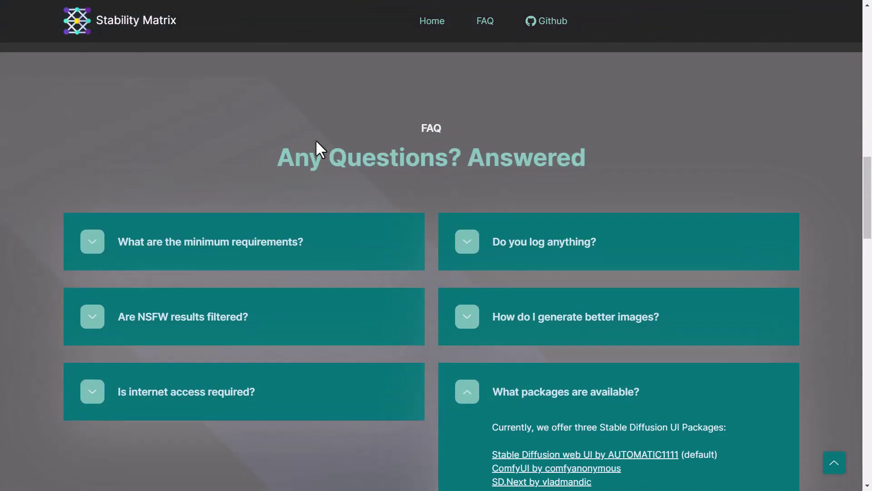
pyautogui.scroll(-2, 315, 139)
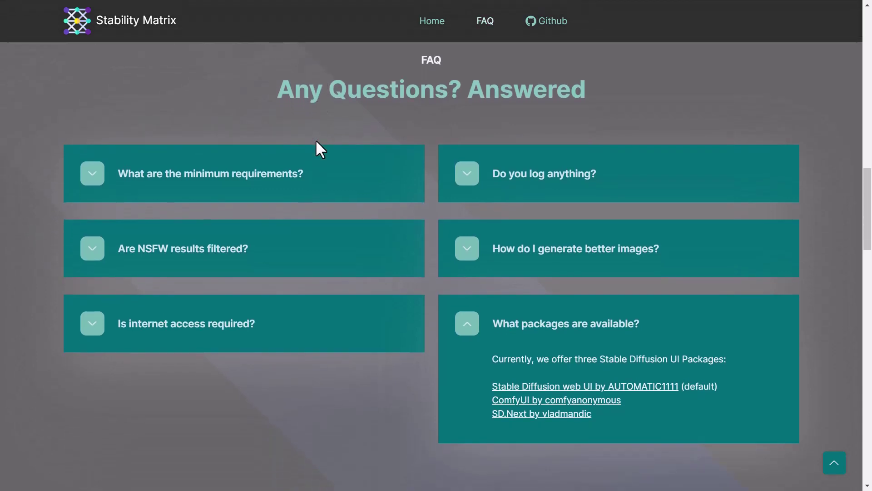
pyautogui.click(97, 178)
pyautogui.scroll(-2, 101, 185)
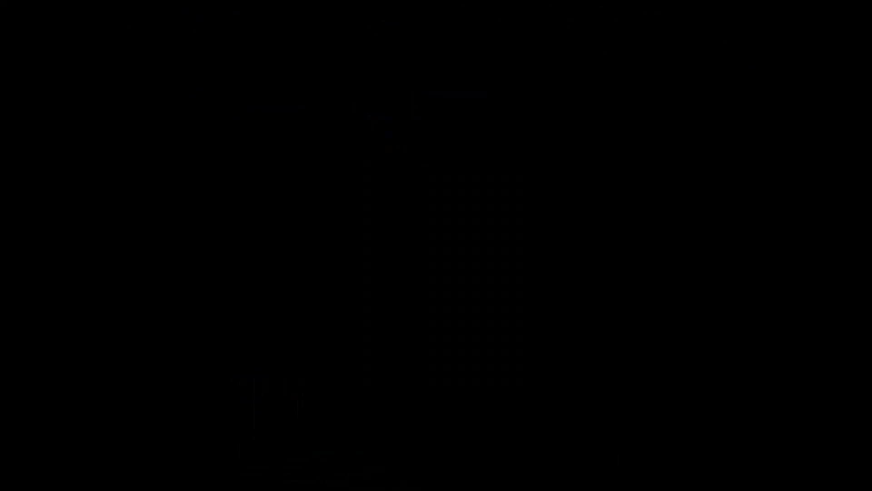
# - Read the README of the StabilityMatrix GitHub repository, highlighting the lines on embedded Git and Python dependencies and on portability
pyautogui.scroll(-12, 326, 222)
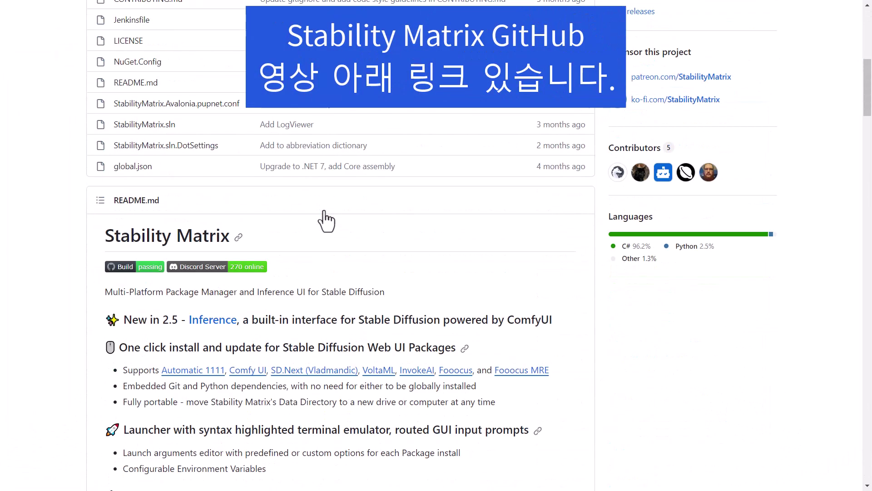
pyautogui.scroll(-2, 326, 221)
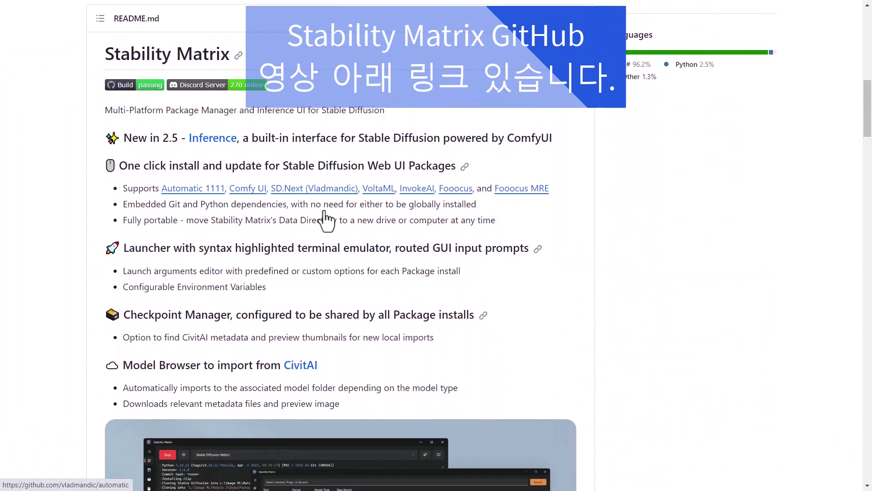
pyautogui.tripleClick(339, 159)
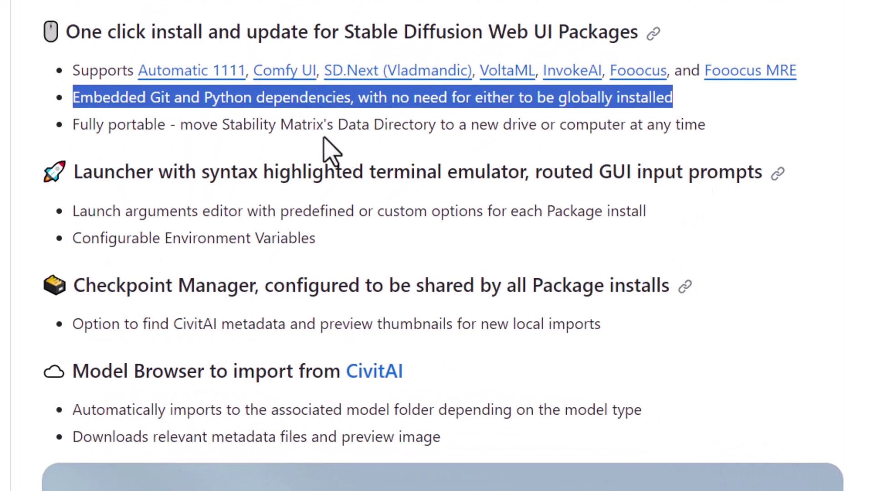
pyautogui.tripleClick(88, 129)
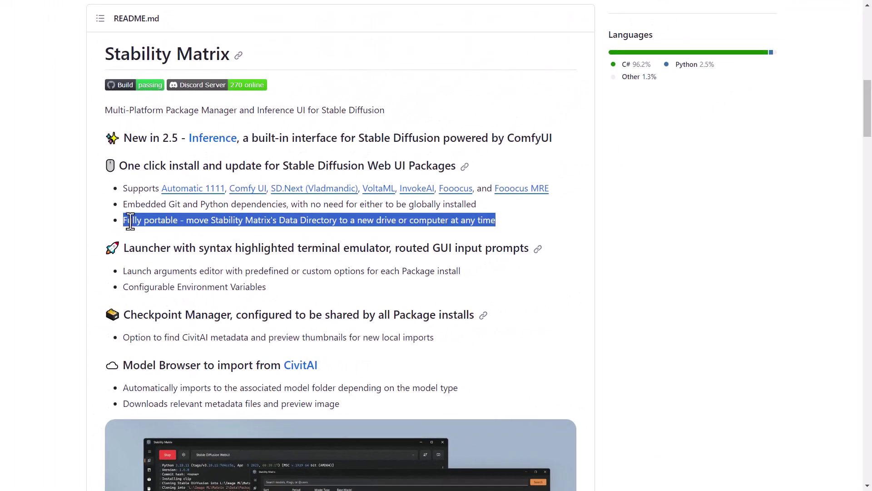
# - Open the repository's releases list and locate the StabilityMatrix-win-x64.zip asset of release v2.5.7
pyautogui.scroll(10, 546, 323)
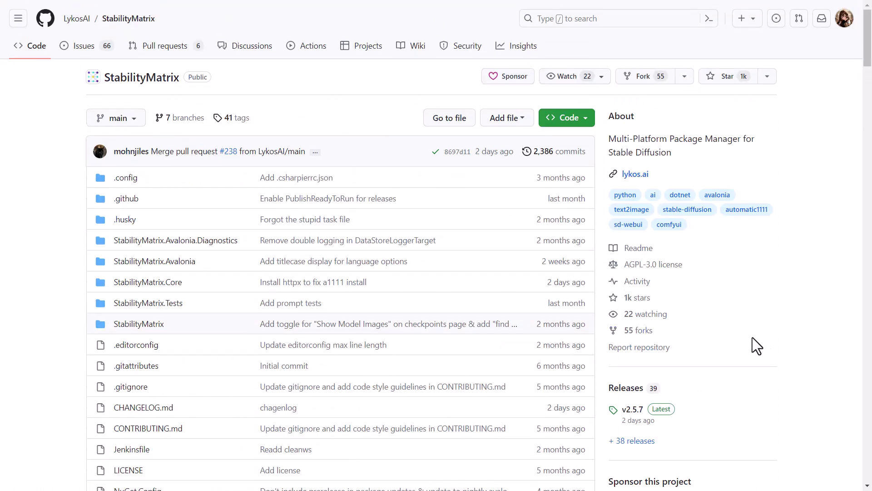
pyautogui.scroll(-2, 752, 336)
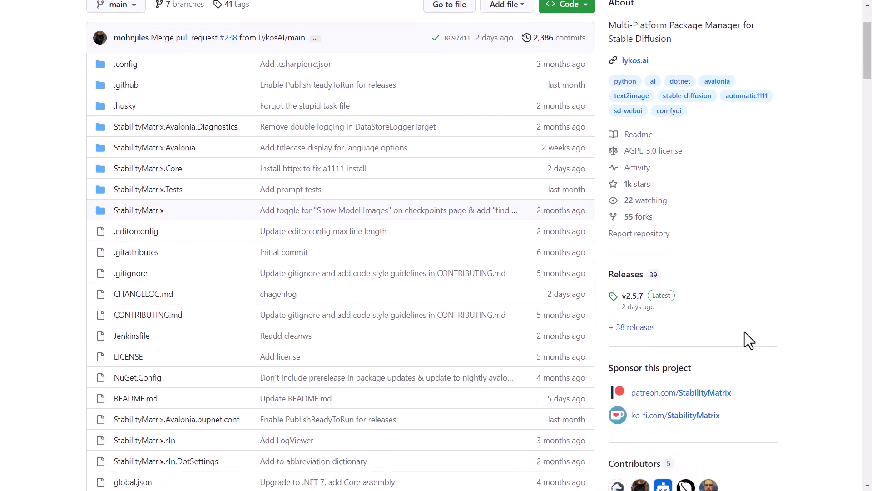
pyautogui.click(632, 280)
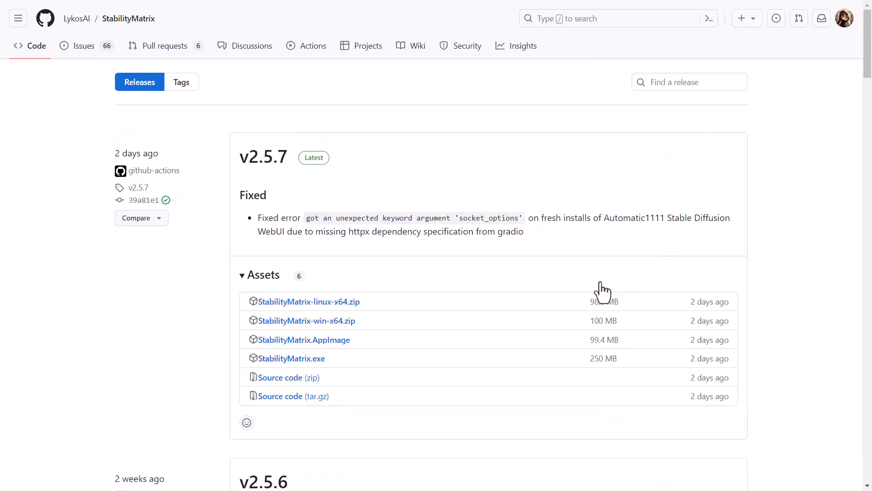
pyautogui.moveTo(367, 322); pyautogui.dragTo(258, 323)
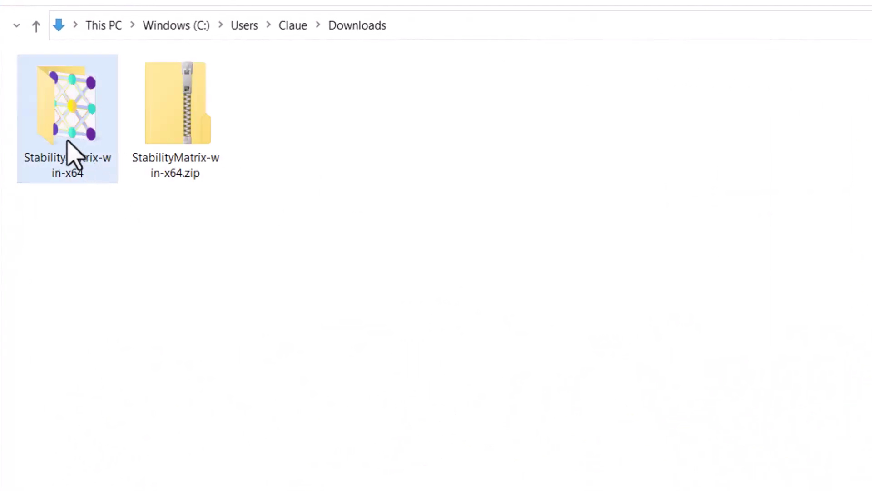
# - Run StabilityMatrix.exe from the extracted StabilityMatrix-win-x64 folder, accept the license agreement and continue the setup
pyautogui.doubleClick(67, 141)
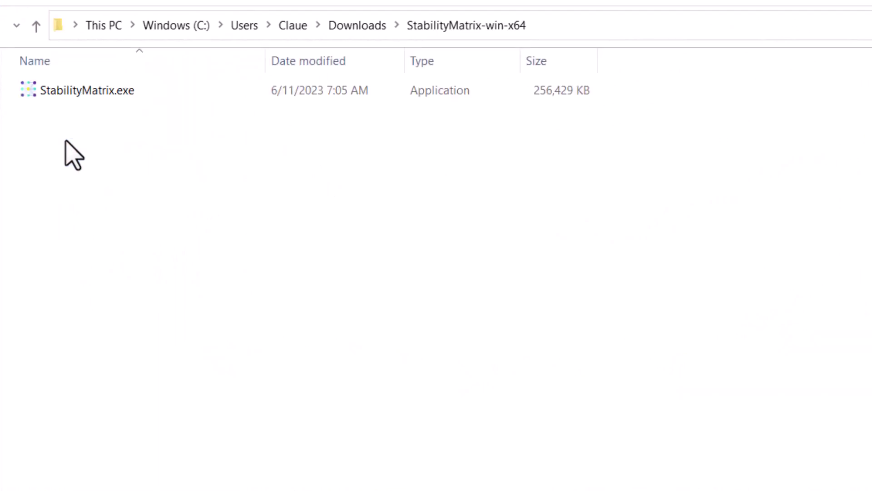
pyautogui.doubleClick(103, 93)
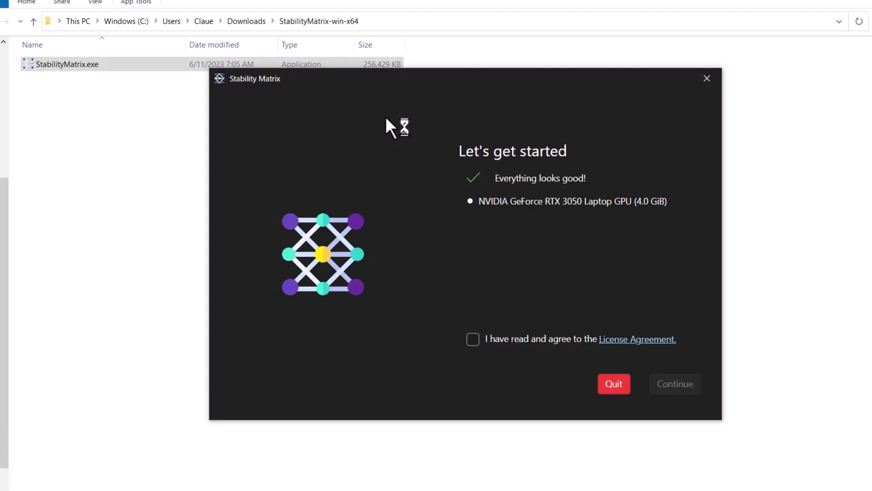
pyautogui.click(472, 339)
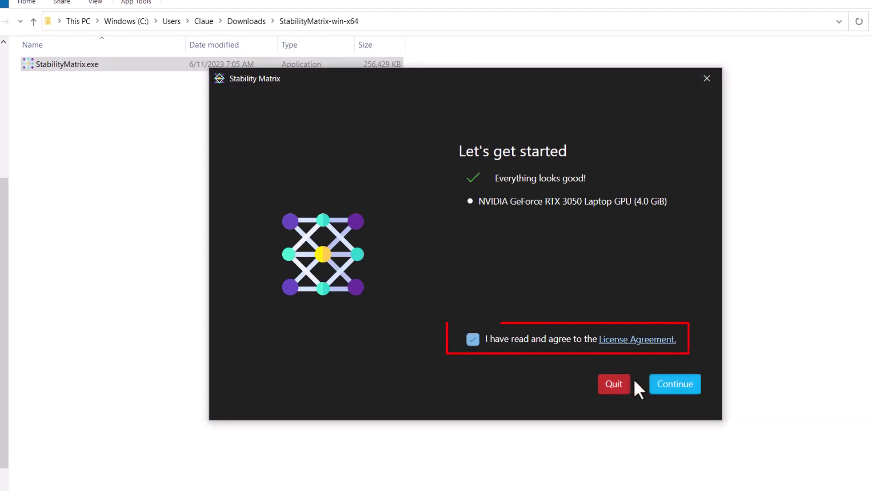
pyautogui.click(682, 387)
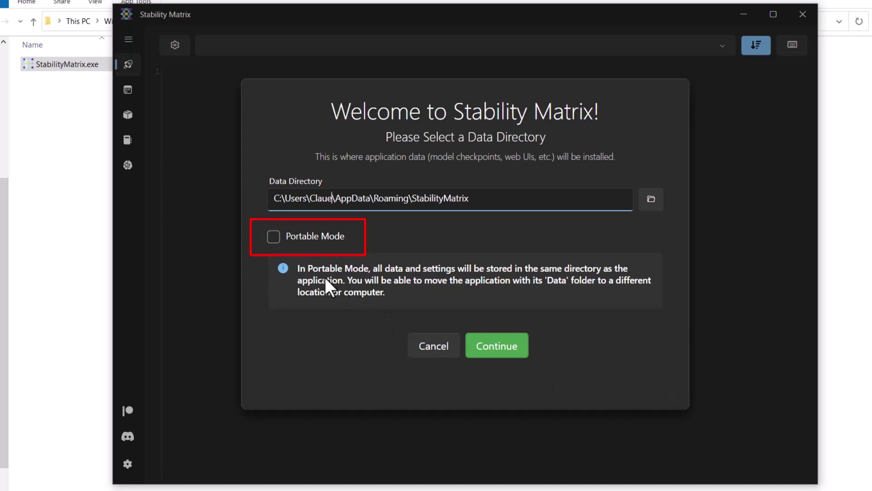
# - Enable Portable Mode for the data directory and install the Stable Diffusion WebUI package by AUTOMATIC1111
pyautogui.click(274, 236)
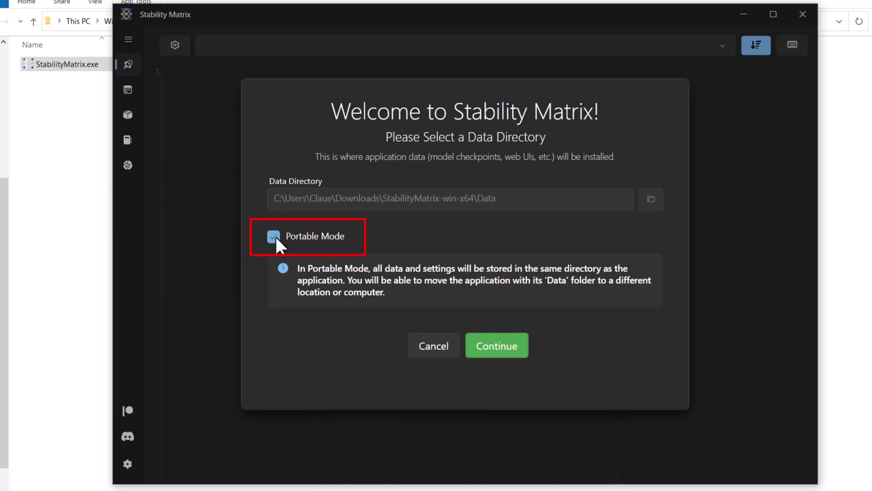
pyautogui.click(497, 346)
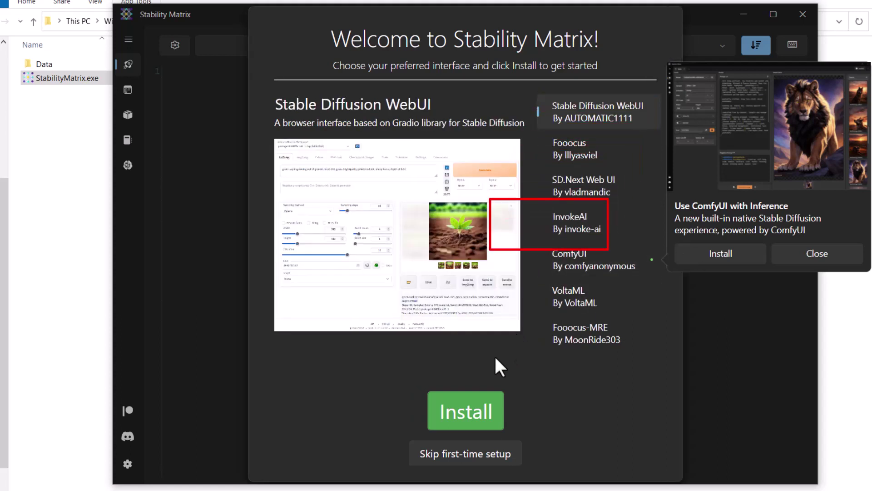
pyautogui.click(486, 397)
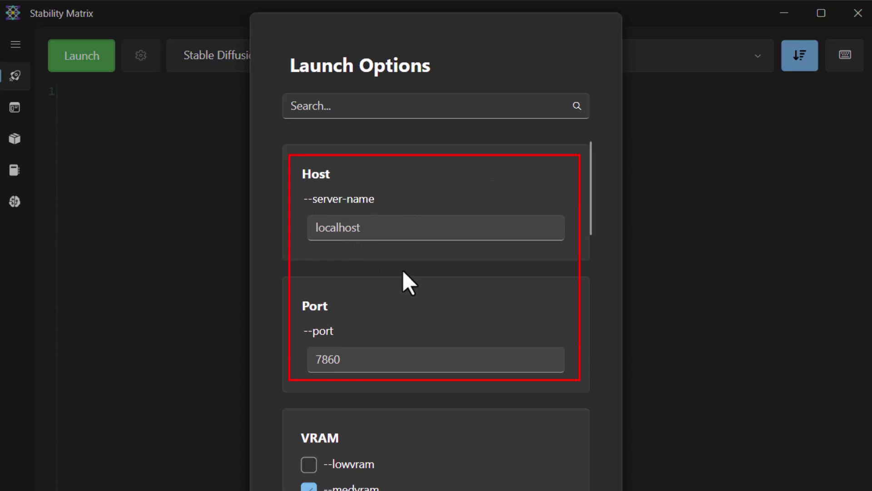
# - Enable the --medvram-sdxl option in the VRAM section of the launch options
pyautogui.scroll(-5, 402, 270)
pyautogui.scroll(-1, 401, 273)
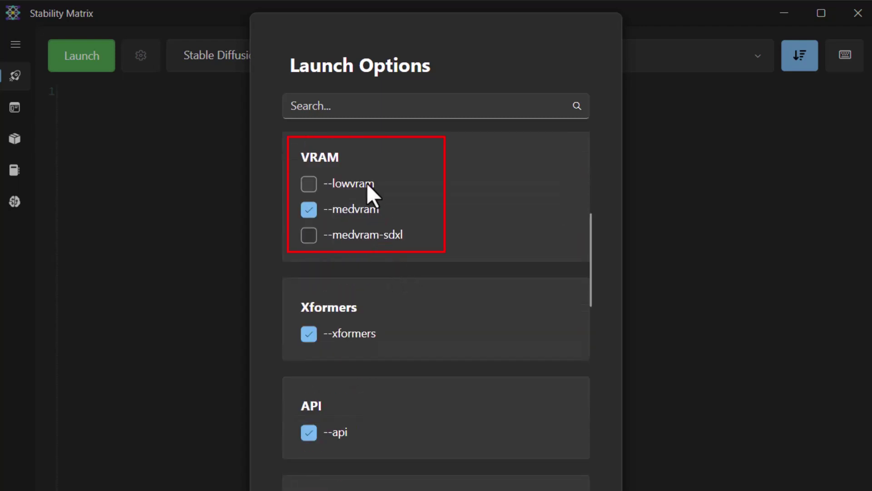
pyautogui.click(395, 235)
pyautogui.click(395, 236)
pyautogui.click(368, 246)
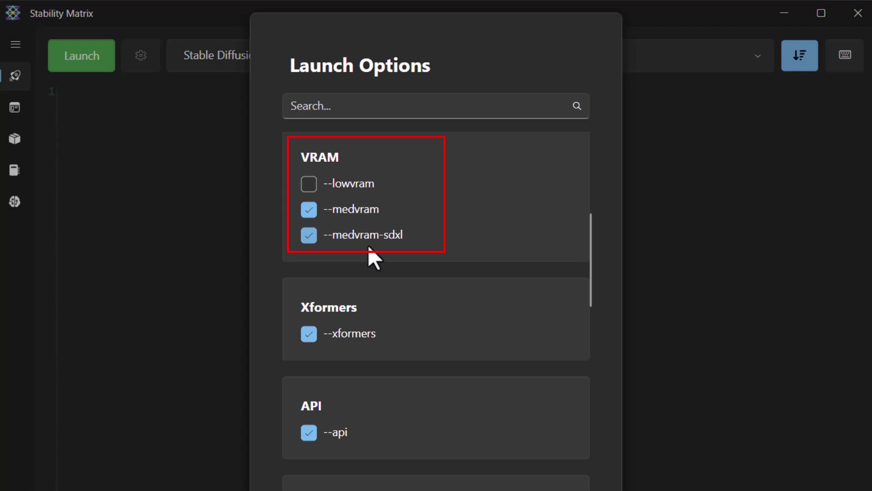
# - Enable the --autolaunch option, check the remaining options down to Extra Launch Arguments, and save the launch options
pyautogui.scroll(-3, 411, 233)
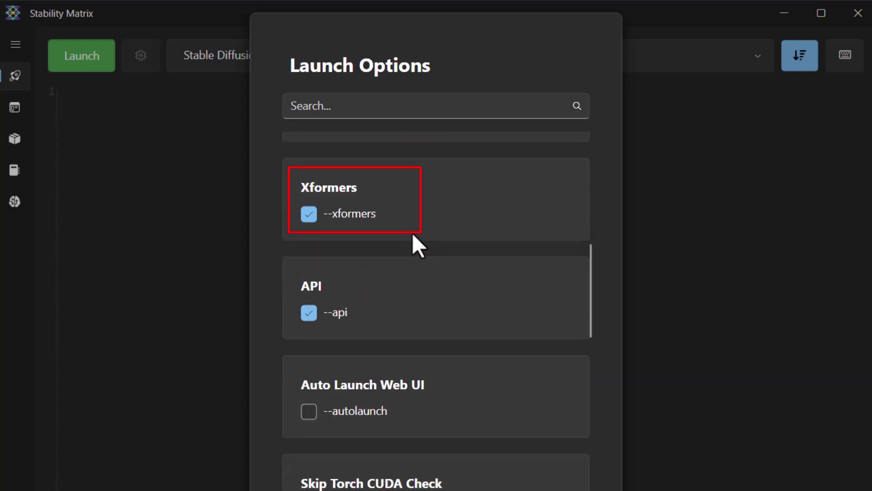
pyautogui.scroll(-5, 412, 233)
pyautogui.click(367, 210)
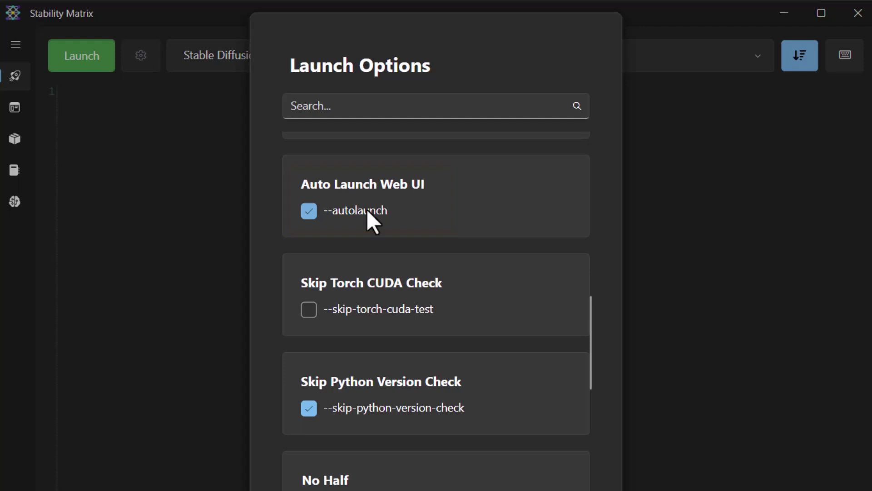
pyautogui.scroll(-8, 438, 222)
pyautogui.scroll(-2, 438, 223)
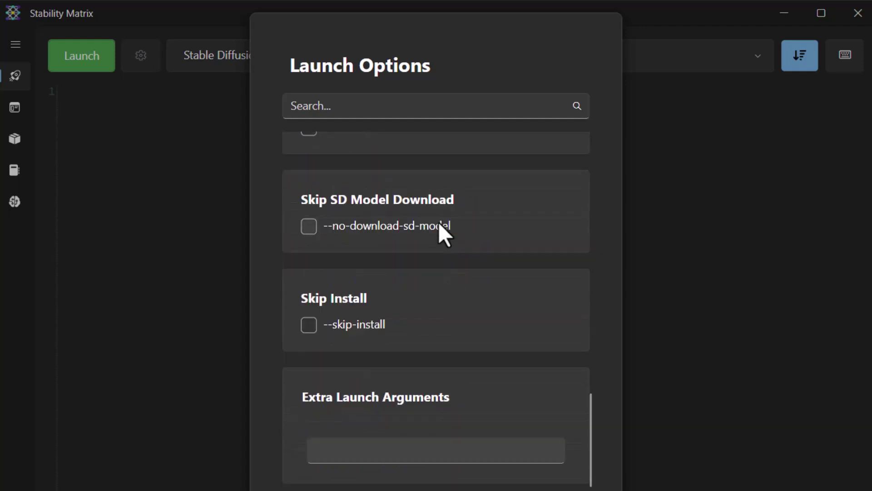
pyautogui.click(412, 456)
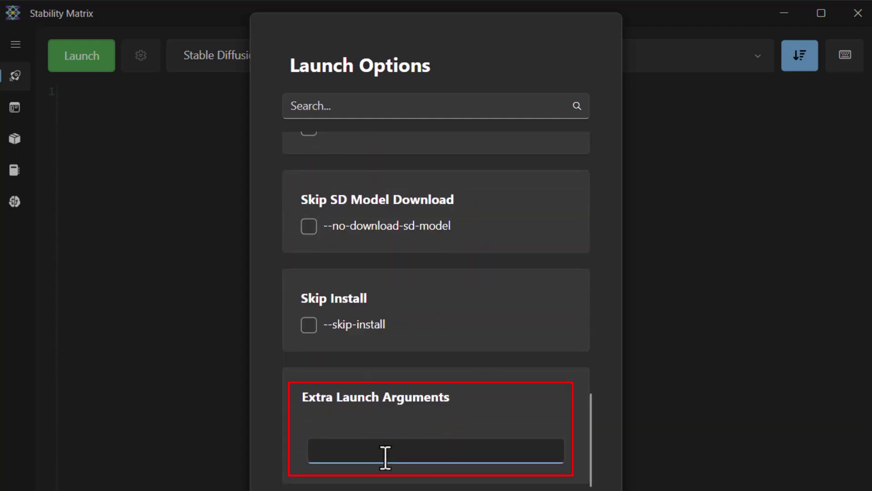
pyautogui.press('Return')
# - Choose Stable Diffusion WebUI as the package, visit the installed packages page, and launch the web UI
pyautogui.click(753, 66)
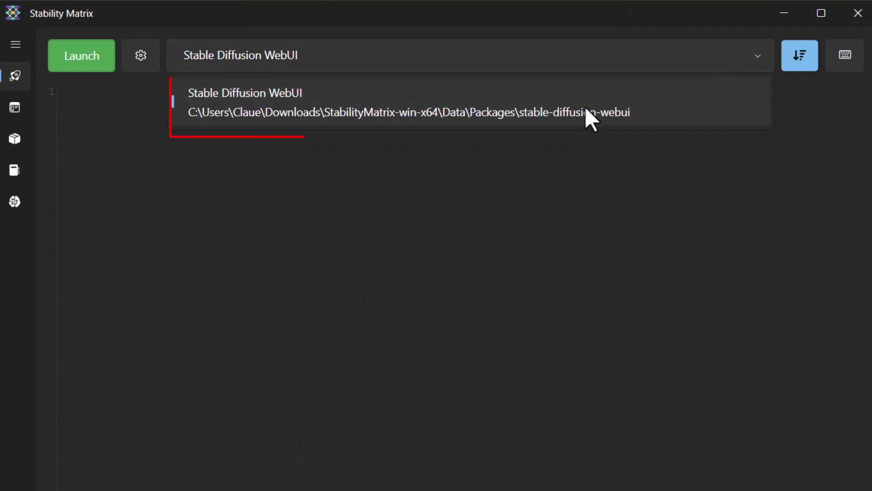
pyautogui.click(250, 108)
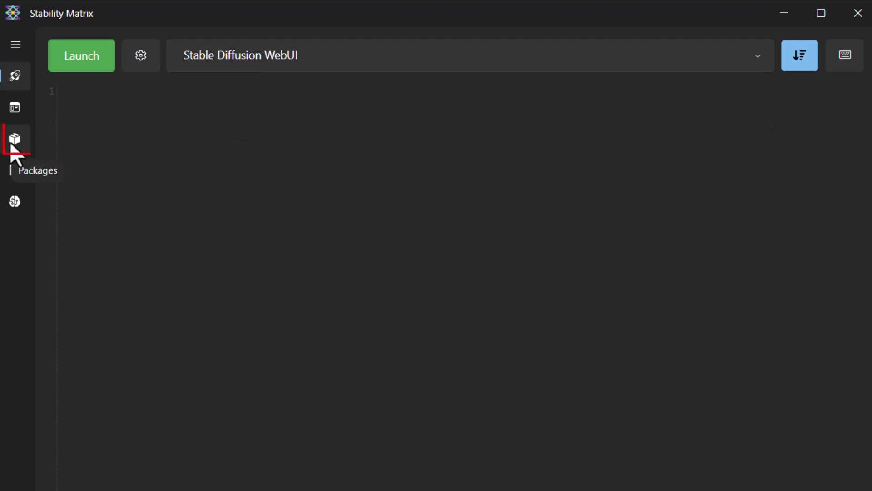
pyautogui.click(11, 146)
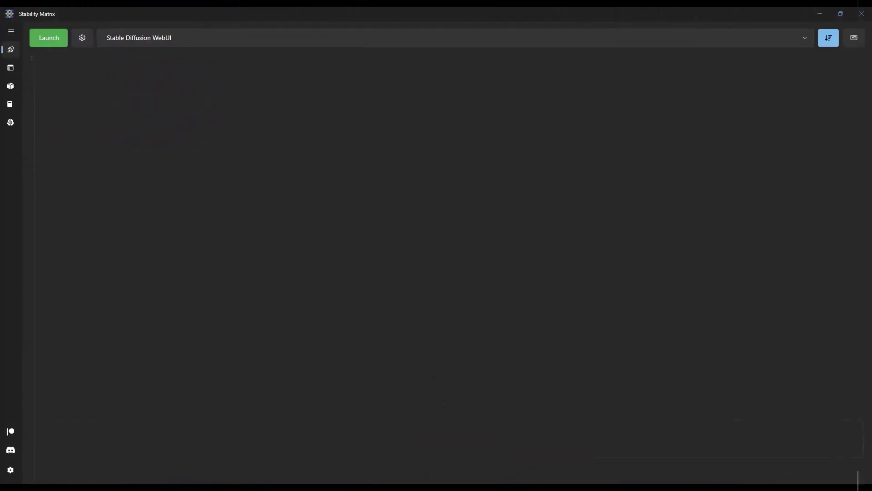
pyautogui.click(53, 41)
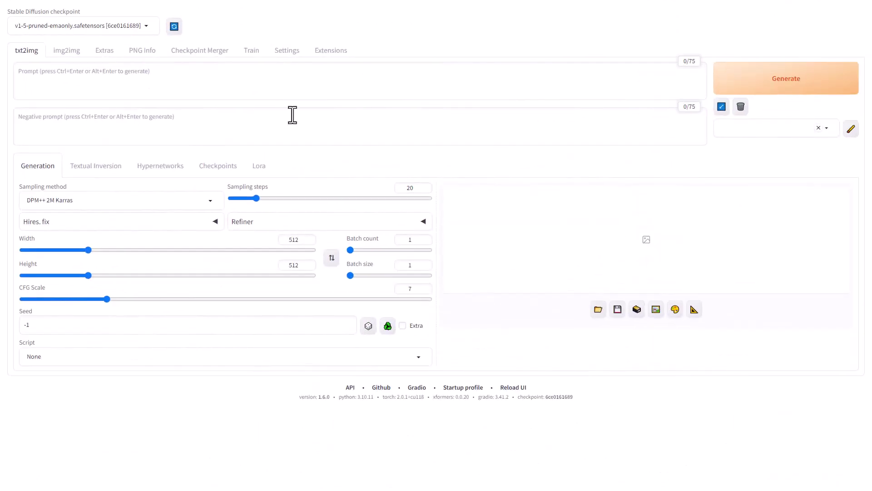
# - Generate an image with the txt2img prompt "cute cat" using the v1-5-pruned-emaonly checkpoint
pyautogui.click(146, 25)
pyautogui.click(82, 45)
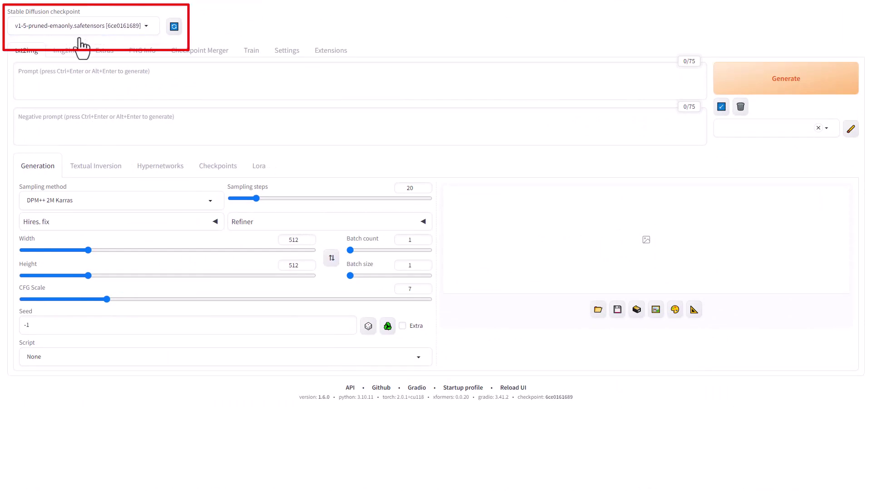
pyautogui.click(94, 77)
pyautogui.write('cute cat')
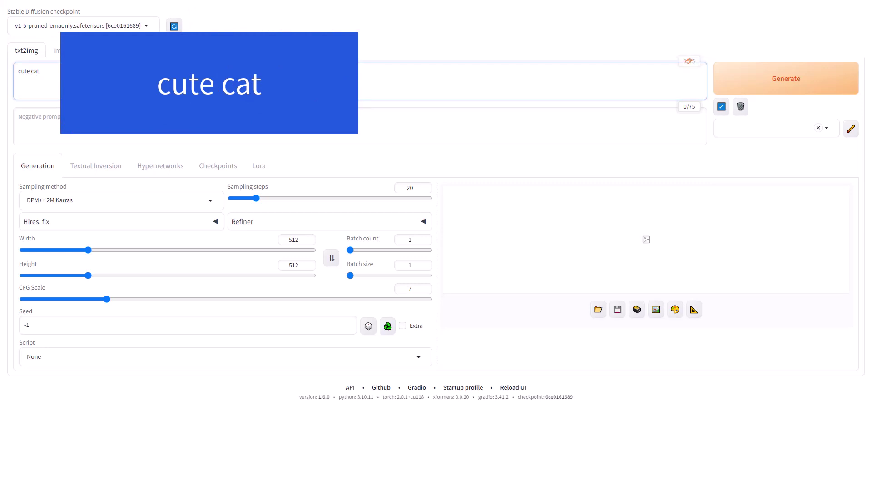
pyautogui.click(789, 85)
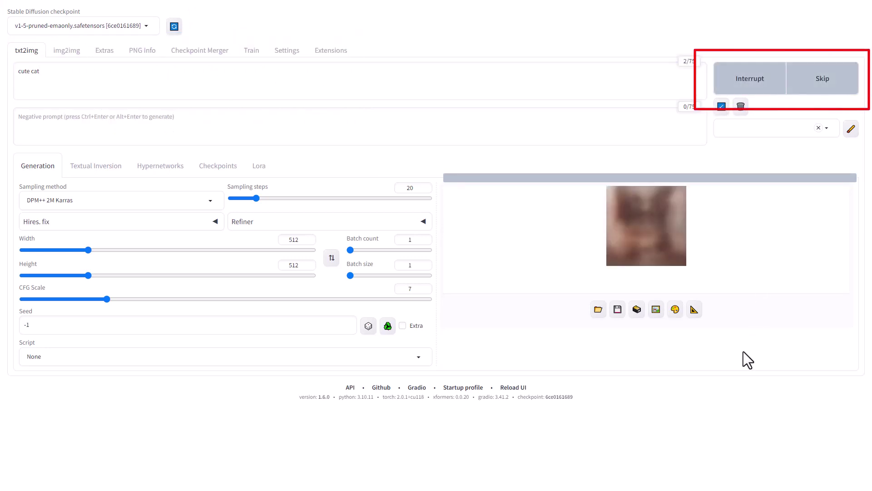
pyautogui.click(667, 312)
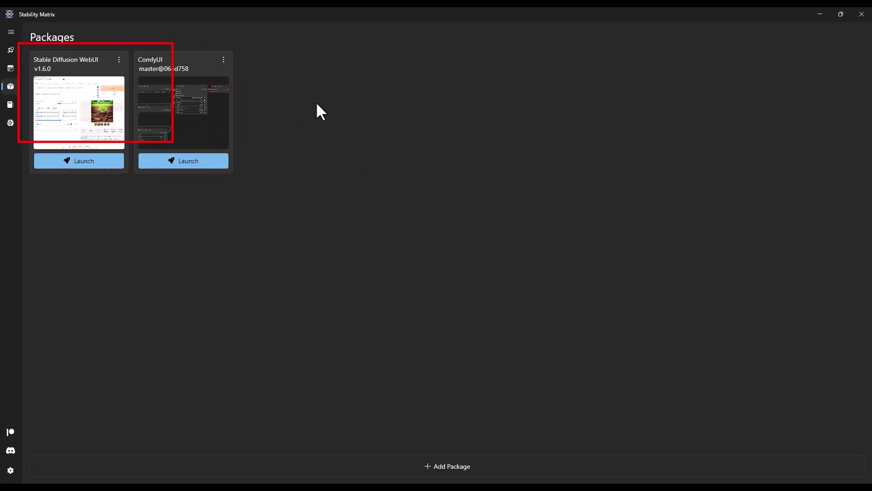
# - Choose ComfyUI as the package to launch, start it, and view its default node workflow
pyautogui.click(10, 51)
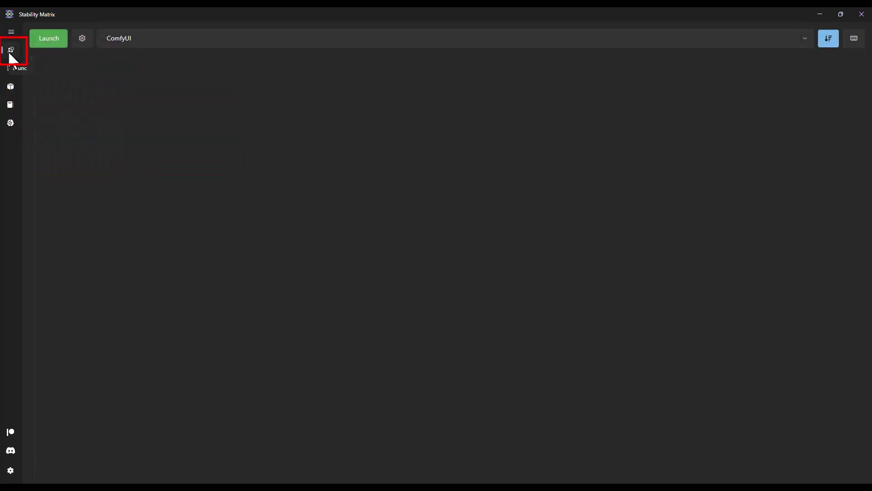
pyautogui.click(801, 39)
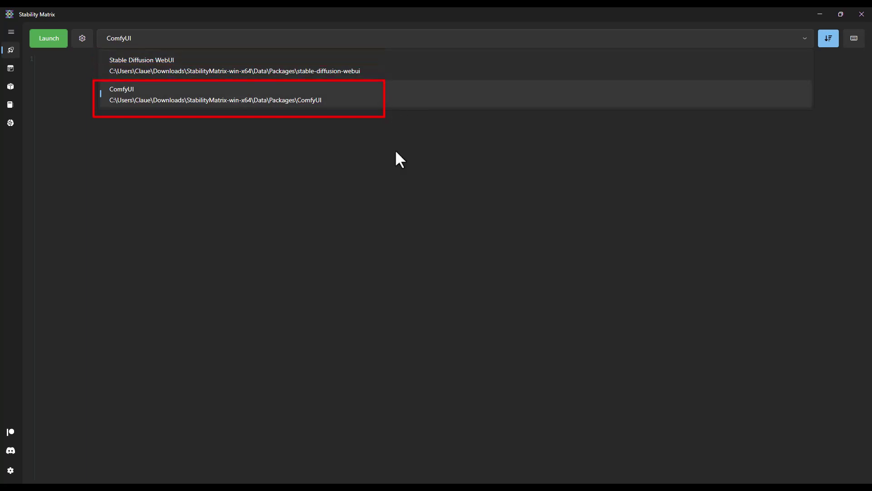
pyautogui.click(137, 97)
pyautogui.click(48, 38)
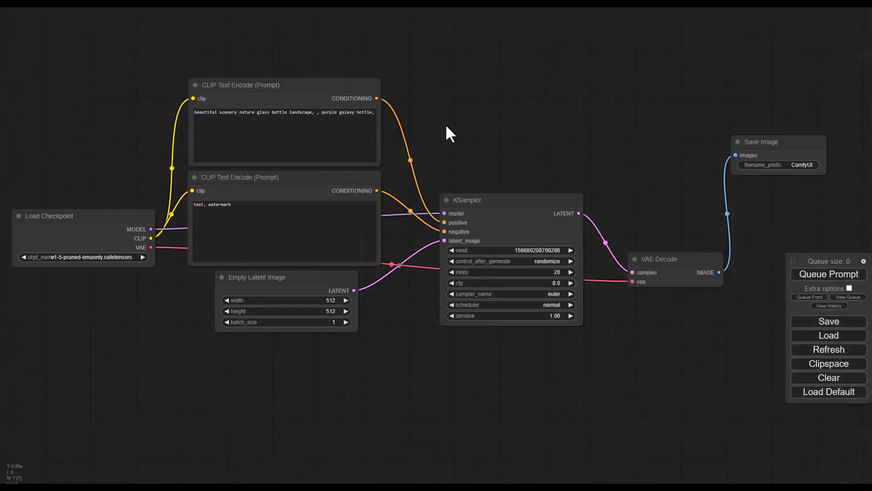
pyautogui.moveTo(445, 128)
pyautogui.mouseDown()
pyautogui.moveTo(570, 161)
pyautogui.moveTo(451, 144)
pyautogui.mouseUp()
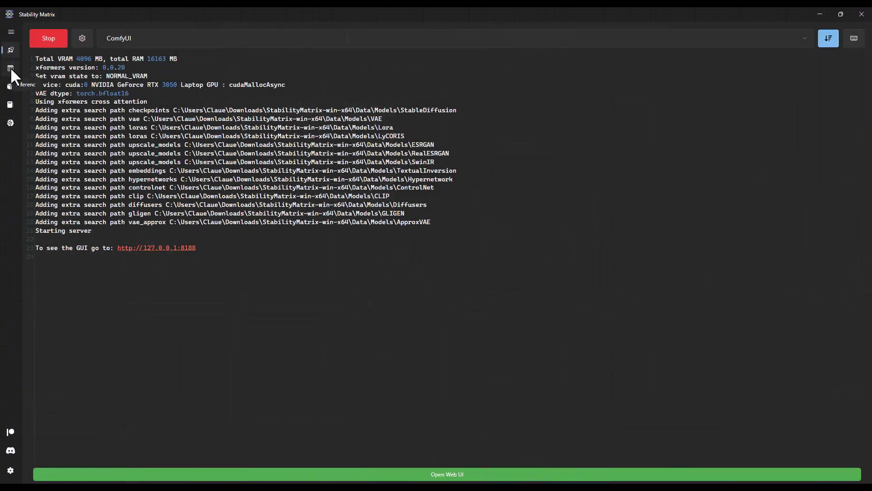
# - Generate an image on the Inference page with the prompt "cute cat, photorealistic", taking photorealistic from the suggestions, using the v1-5-pruned-emaonly model
pyautogui.click(10, 67)
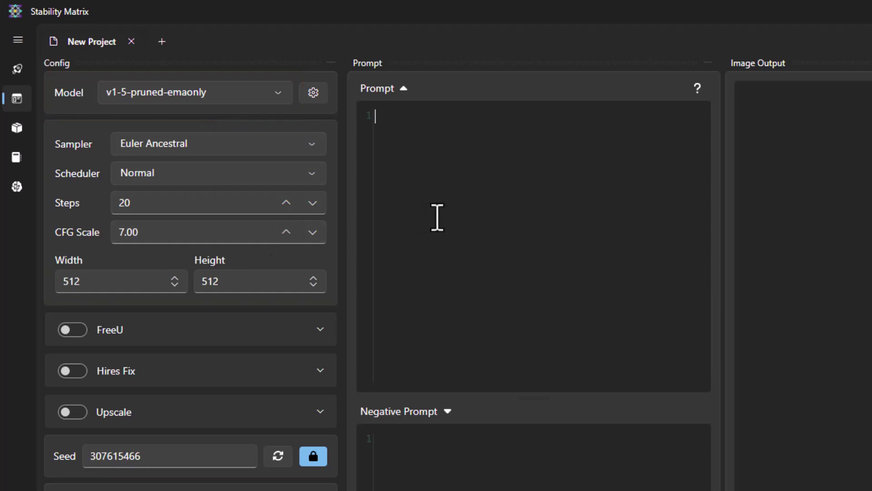
pyautogui.write('cute cat')
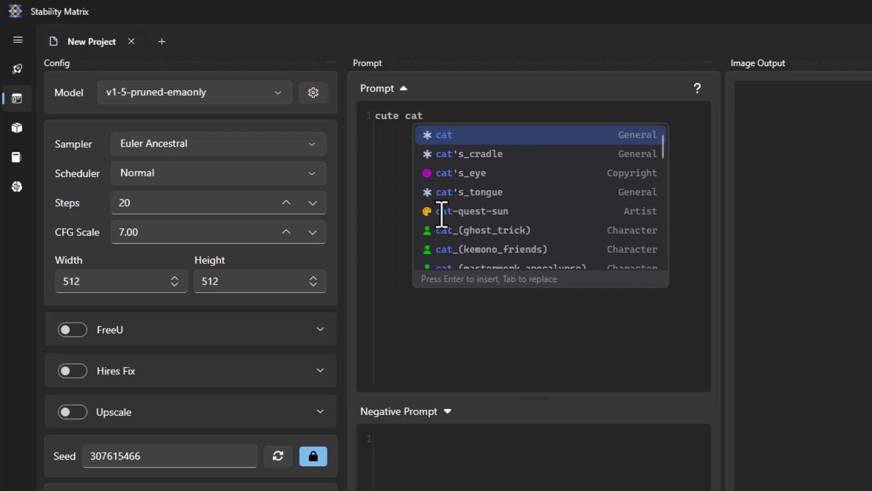
pyautogui.press('Escape')
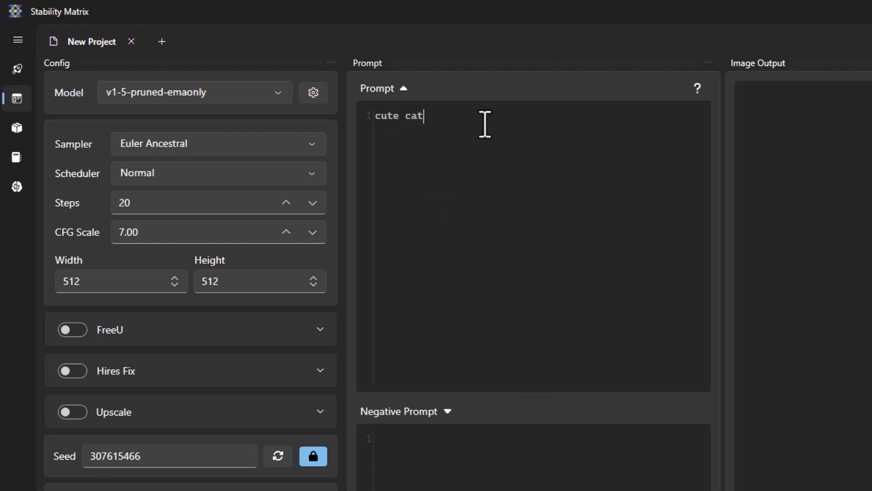
pyautogui.write(', photo')
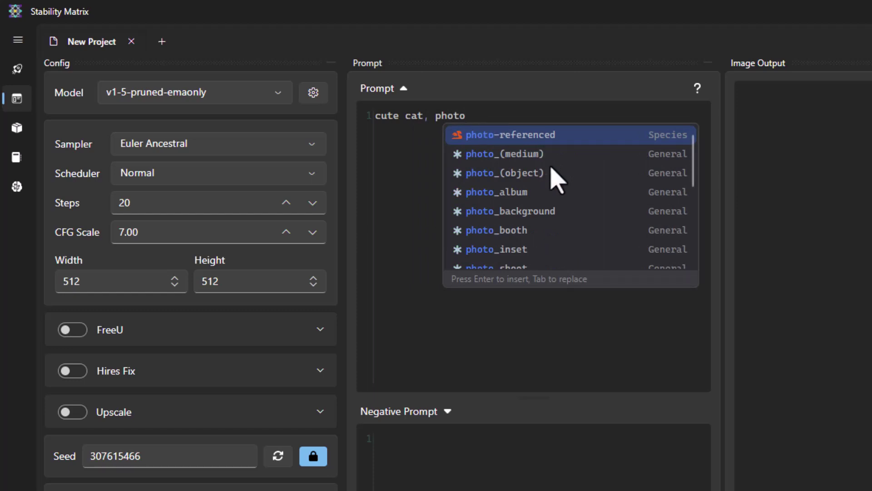
pyautogui.write('real')
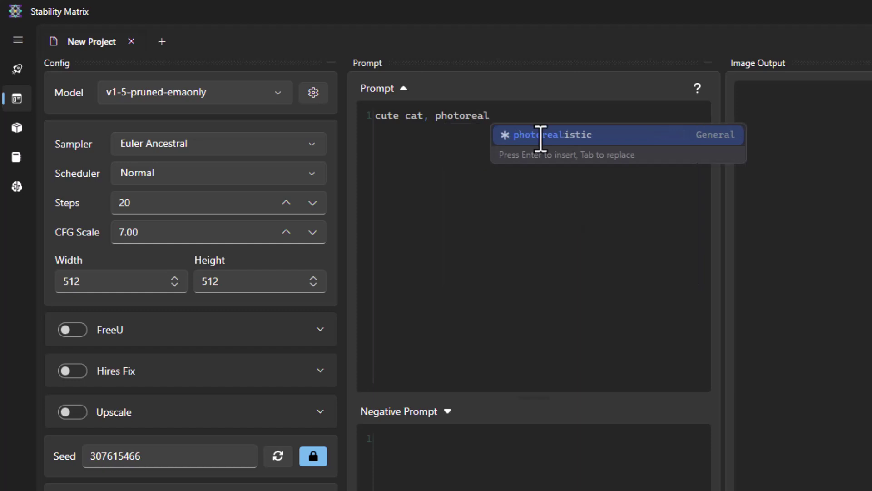
pyautogui.click(539, 135)
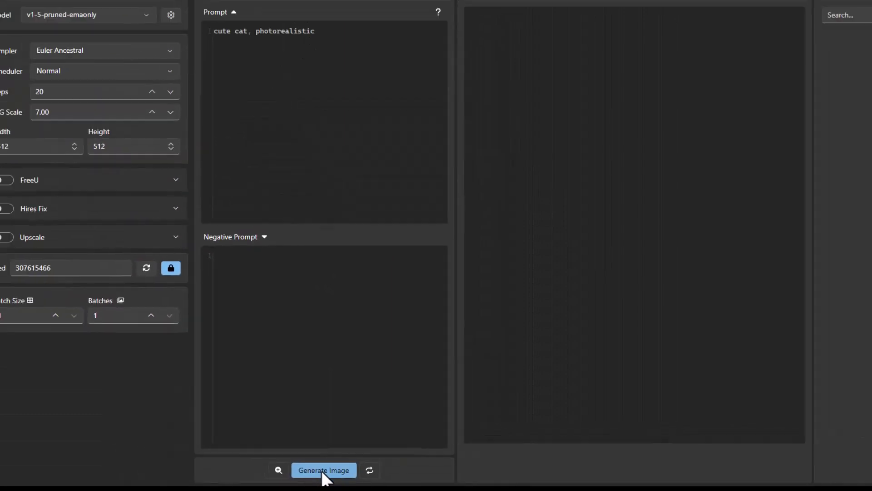
pyautogui.click(296, 469)
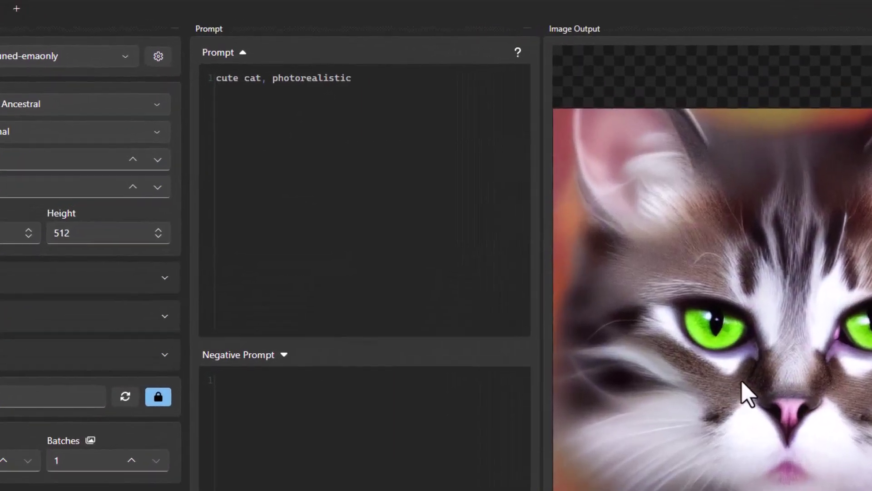
# - Replace the prompt with "infinite pool" and generate another image
pyautogui.write('infinite')
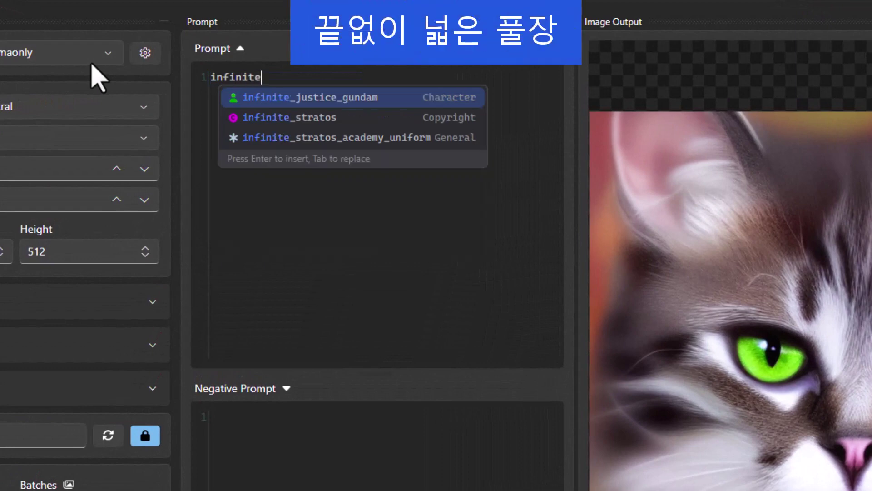
pyautogui.write(' pool')
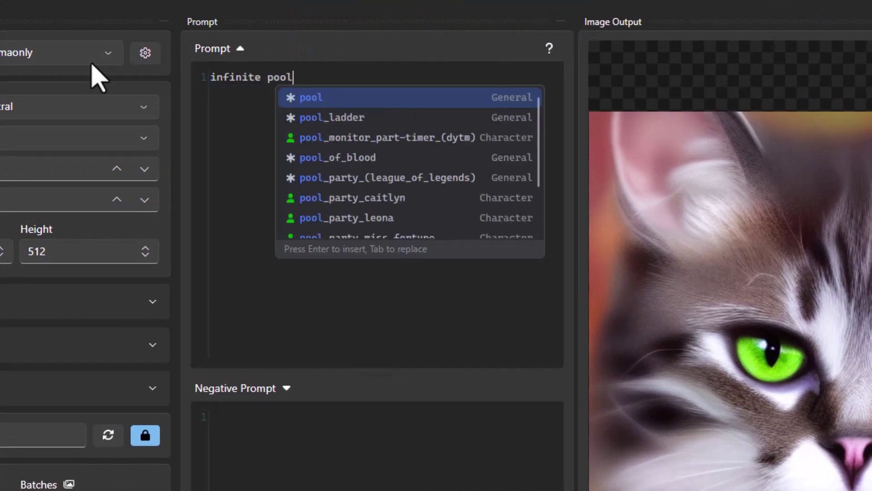
pyautogui.press('Escape')
pyautogui.click(303, 468)
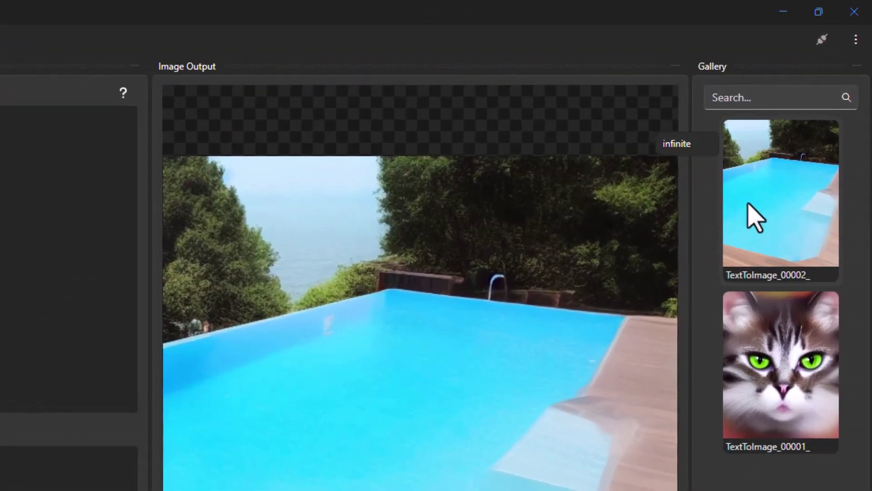
# - Load the cat image's generation settings from the gallery into the project, and do the same with the pool image
pyautogui.click(758, 98)
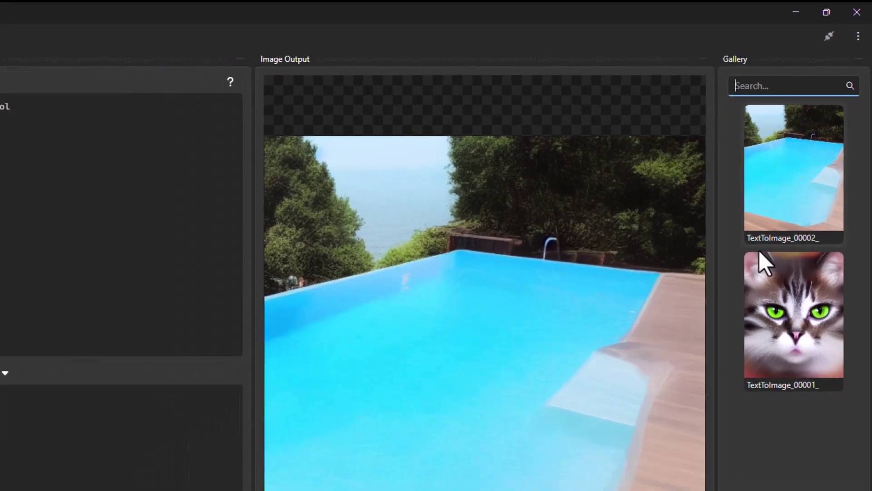
pyautogui.moveTo(752, 352); pyautogui.dragTo(429, 375)
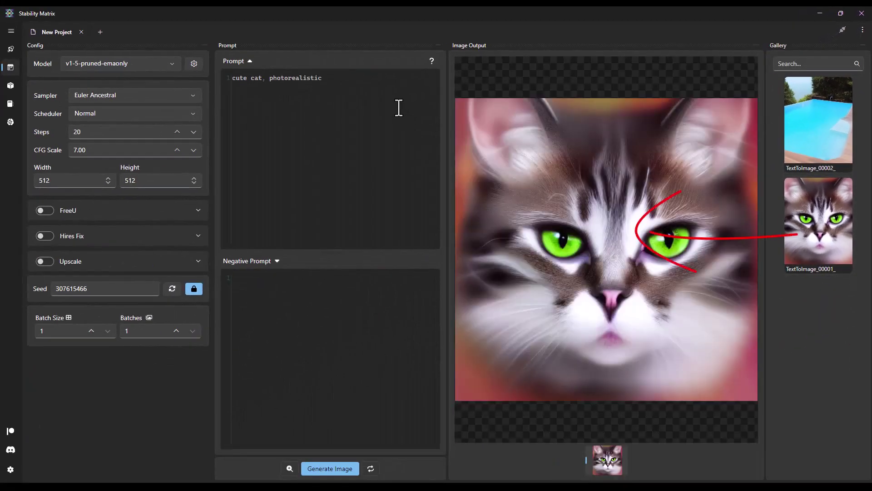
pyautogui.moveTo(329, 82); pyautogui.dragTo(230, 78)
pyautogui.moveTo(797, 122); pyautogui.dragTo(615, 190)
# - Highlight the prompt and negative prompt loaded from the beach swimsuit image to examine its generation settings
pyautogui.click(287, 83)
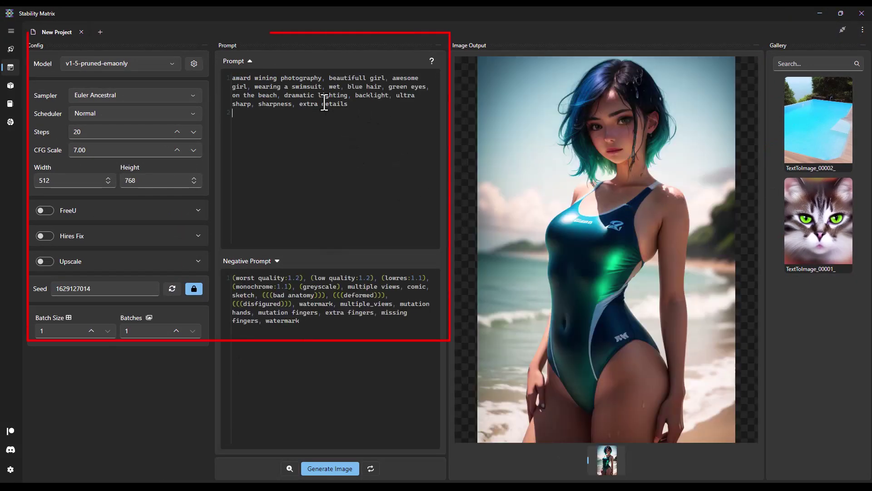
pyautogui.hotkey('ctrl', 'a')
pyautogui.moveTo(305, 322); pyautogui.dragTo(236, 281)
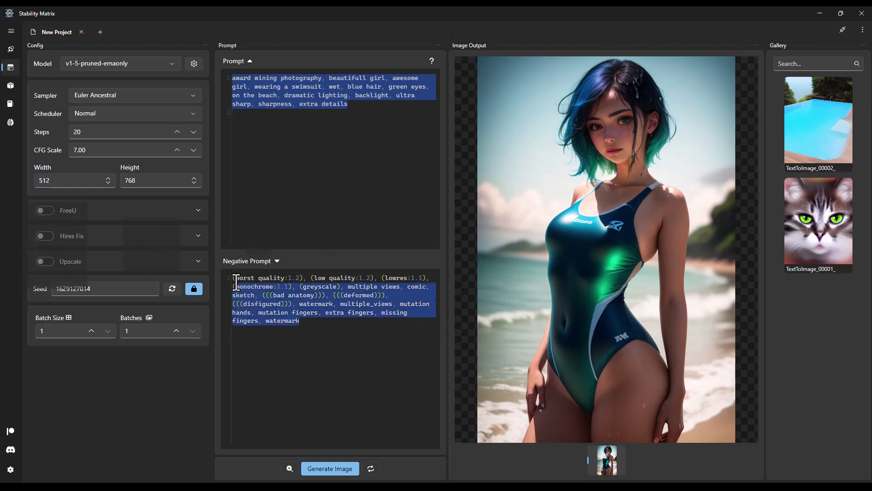
# - Check the packages available for launch, and switch to File Explorer to open the Packages folder under StabilityMatrix-win-x64\Data
pyautogui.click(10, 50)
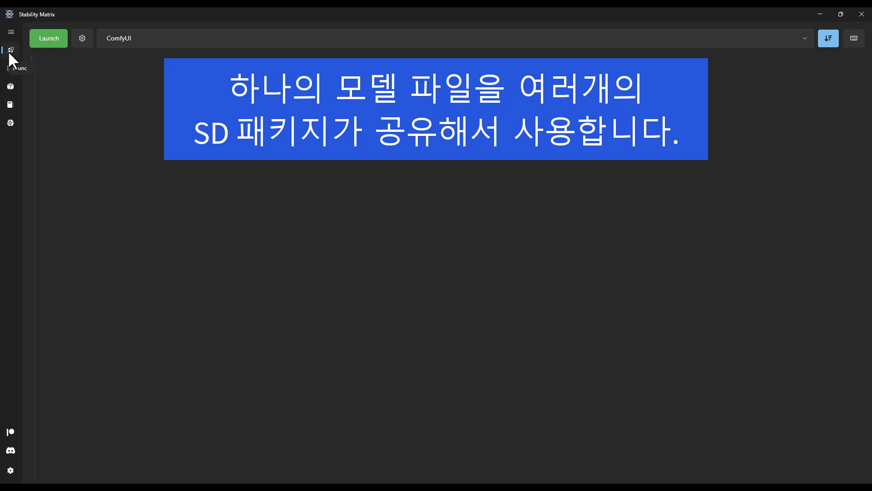
pyautogui.click(802, 38)
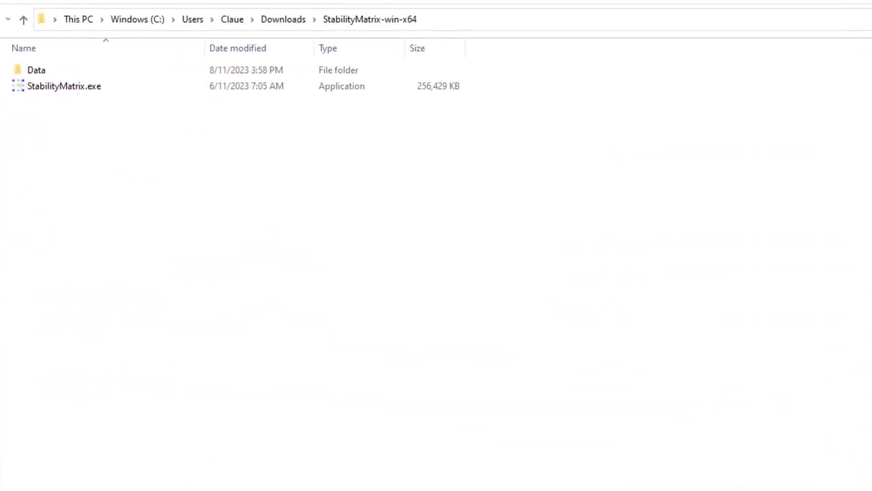
pyautogui.click(46, 72)
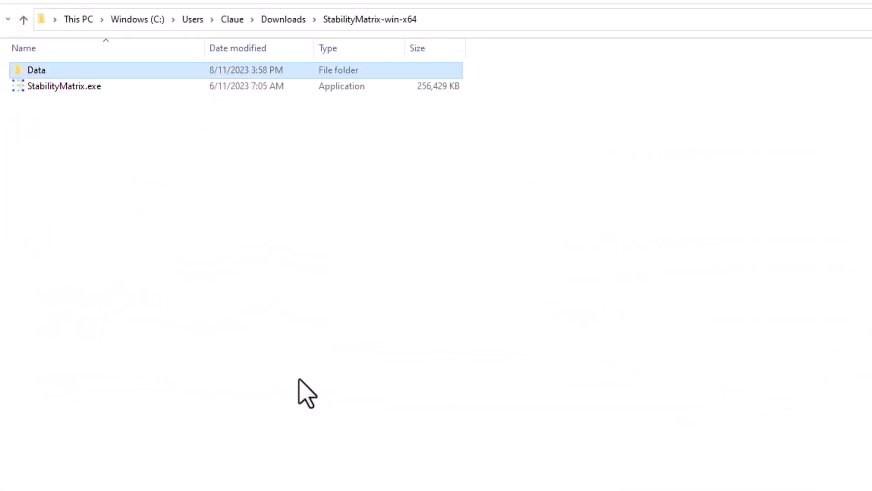
pyautogui.doubleClick(46, 72)
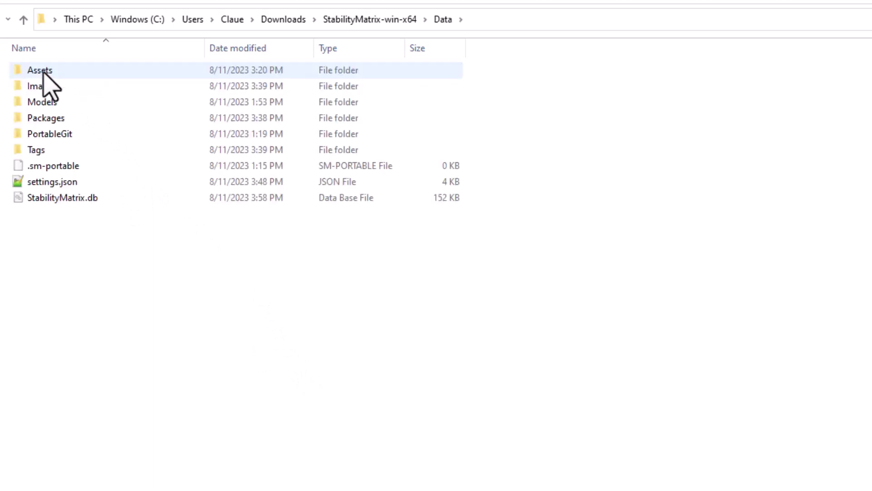
pyautogui.click(47, 117)
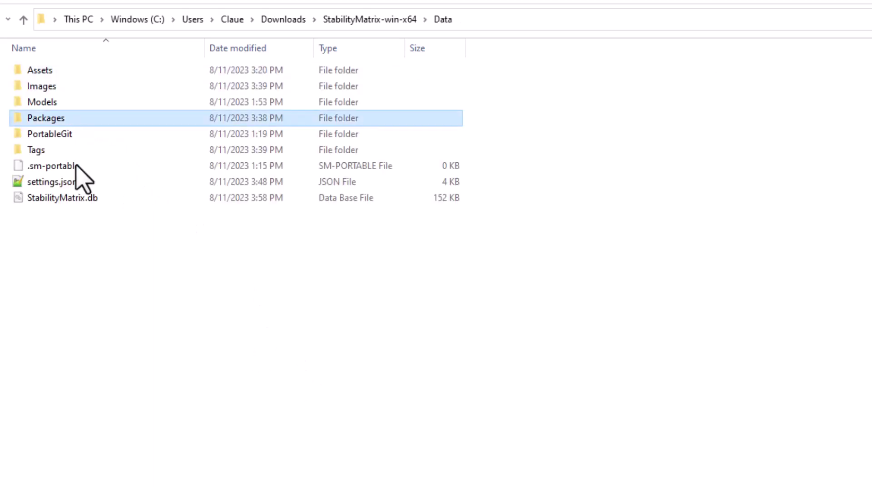
pyautogui.doubleClick(58, 122)
pyautogui.moveTo(97, 130); pyautogui.dragTo(44, 69)
pyautogui.click(114, 169)
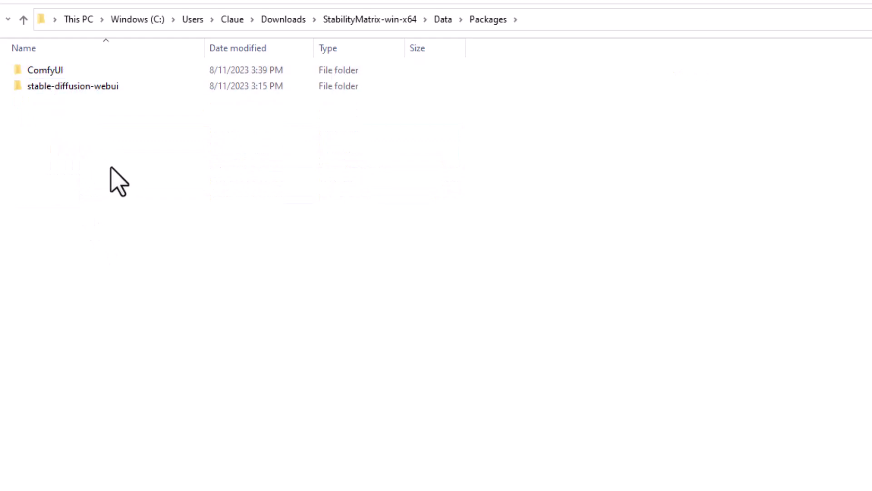
# - Locate the v1-5-pruned-emaonly.safetensors checkpoint in the stable-diffusion-webui package's models\Stable-diffusion folder
pyautogui.doubleClick(77, 89)
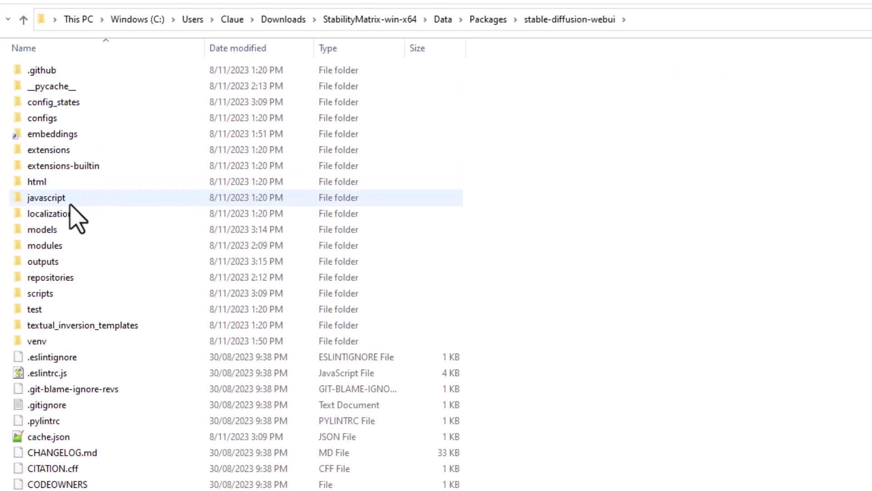
pyautogui.doubleClick(64, 231)
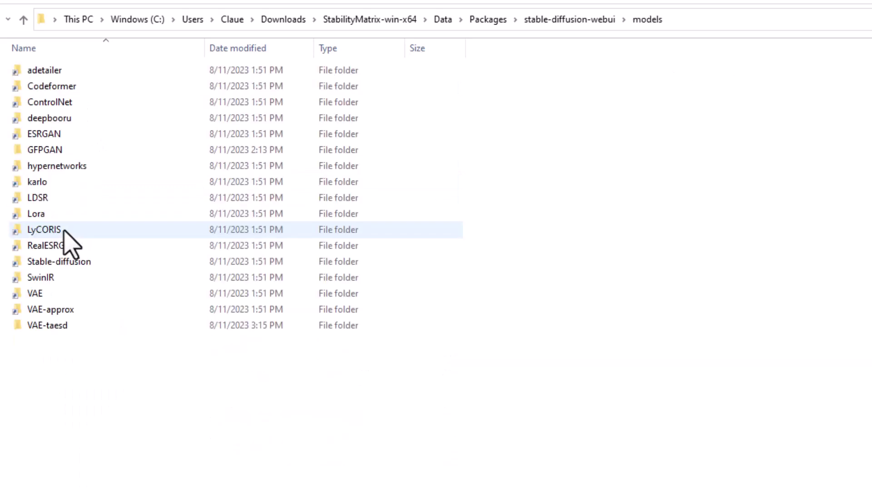
pyautogui.doubleClick(117, 262)
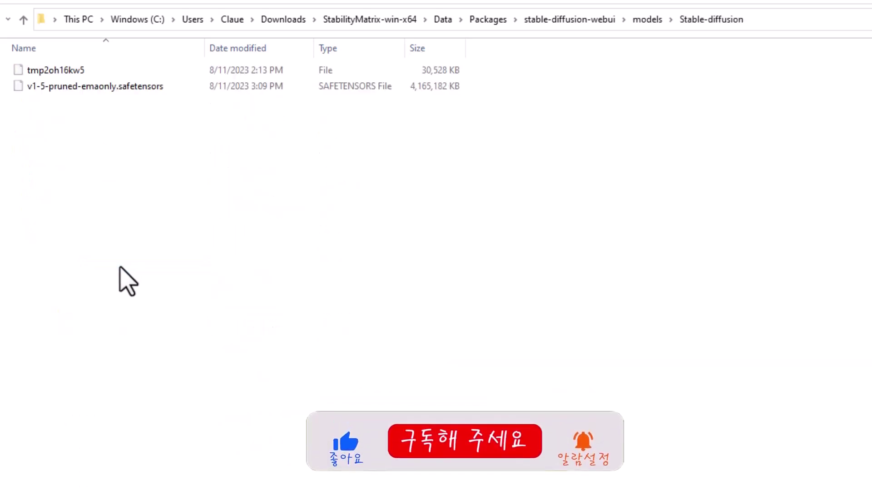
pyautogui.click(126, 88)
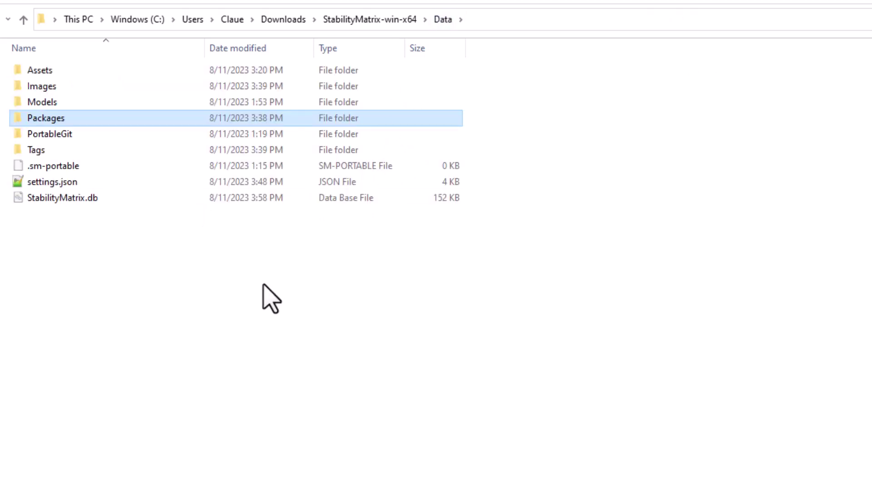
# - Locate the same v1-5-pruned-emaonly.safetensors checkpoint in the shared Data\Models\StableDiffusion folder
pyautogui.doubleClick(59, 103)
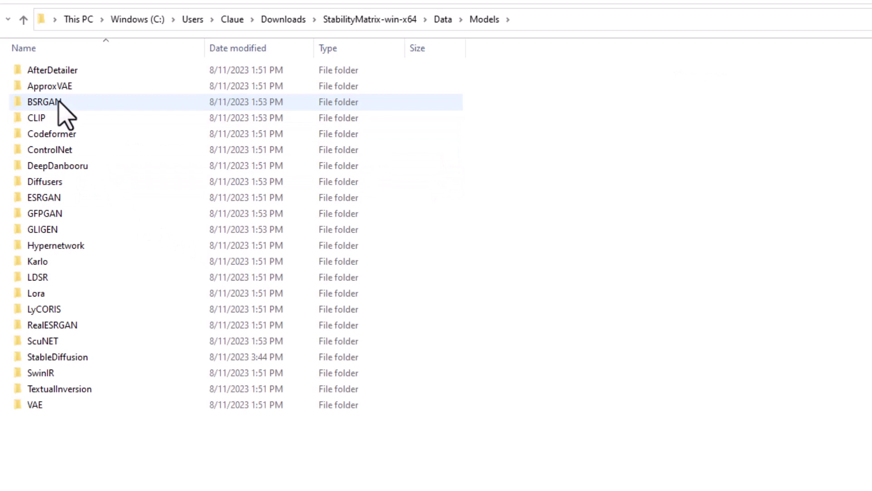
pyautogui.doubleClick(93, 354)
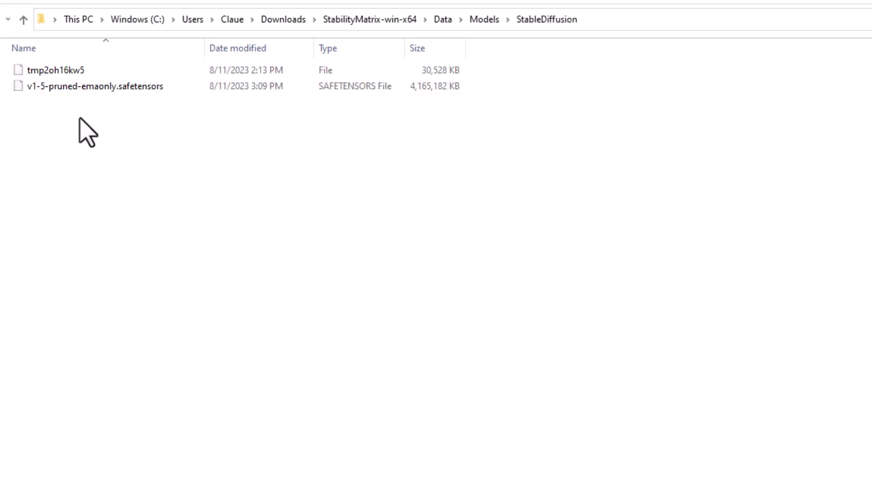
pyautogui.click(82, 90)
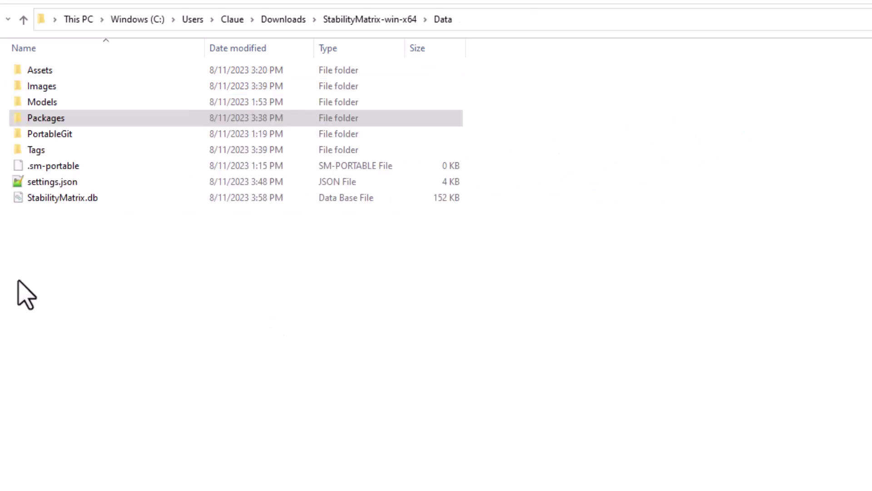
# - Inspect the Assets folder inside Data for the bundled Python310, and open the PortableGit folder
pyautogui.click(59, 74)
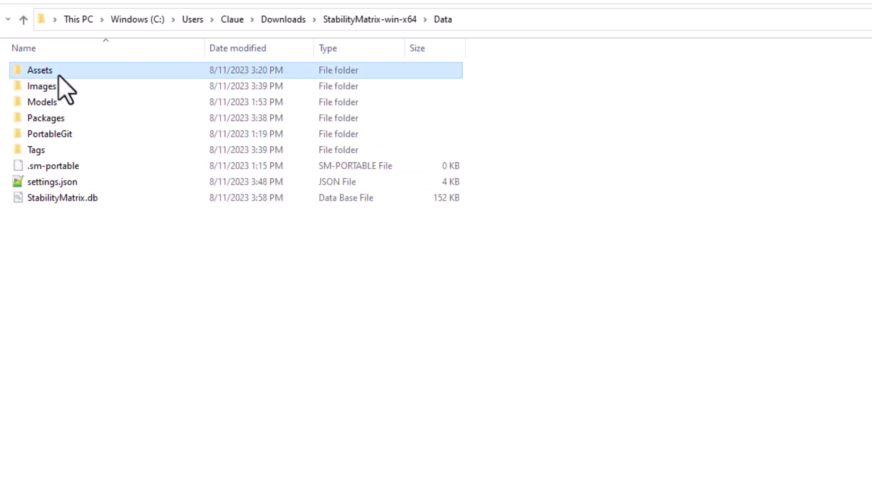
pyautogui.doubleClick(58, 73)
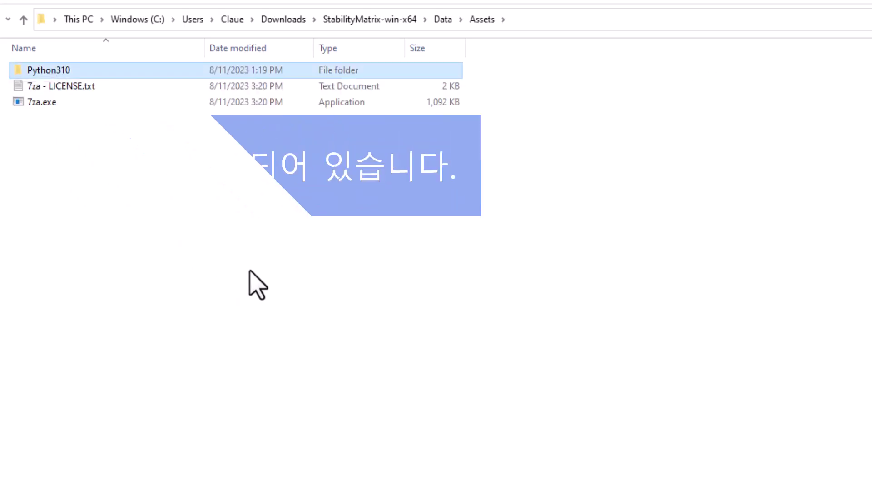
pyautogui.click(436, 19)
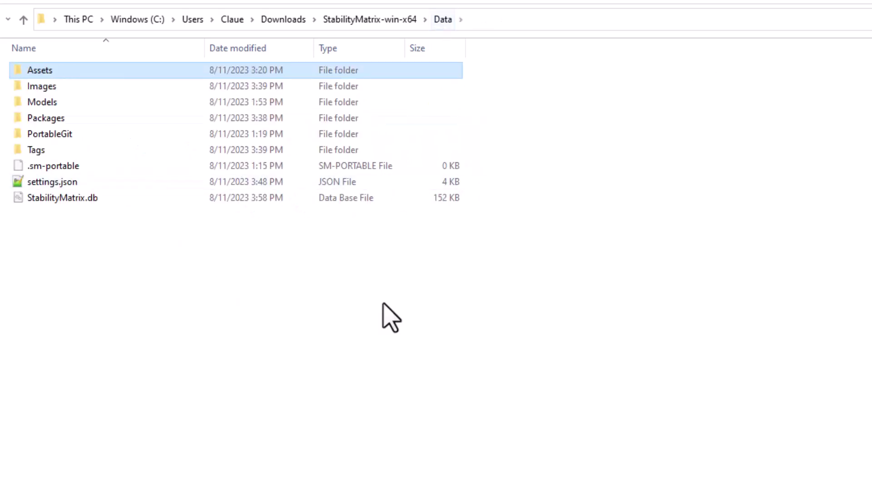
pyautogui.doubleClick(107, 135)
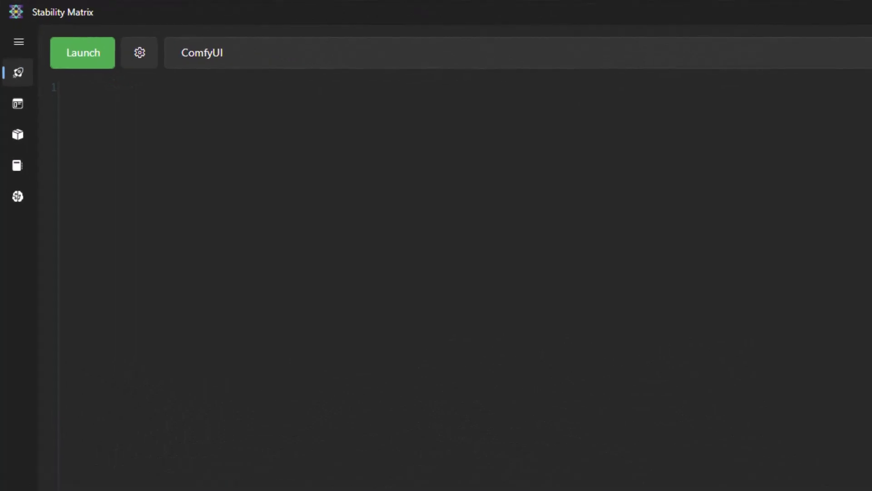
# - Open the CivitAI model browser and examine its search field and the sort, period, model type and base model filter options
pyautogui.click(14, 200)
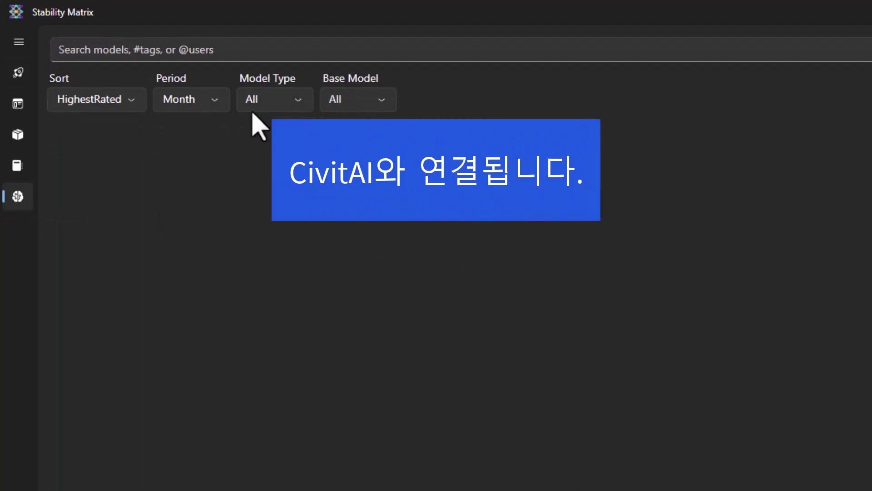
pyautogui.click(230, 52)
pyautogui.click(136, 107)
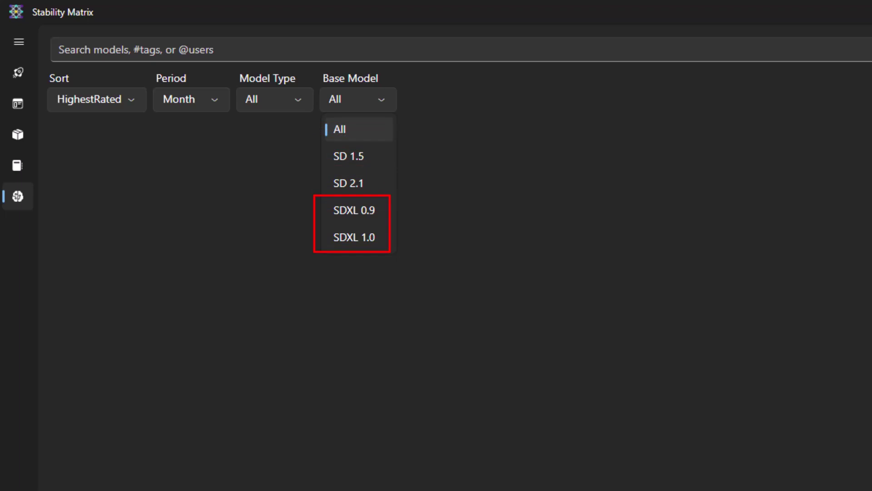
pyautogui.click(321, 49)
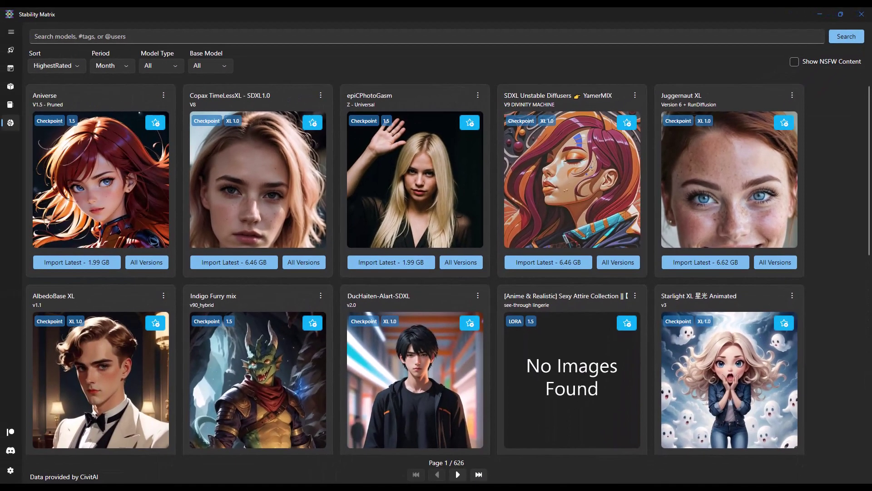
# - Browse the month's highest-rated CivitAI checkpoints and LoRAs through the end of the results page
pyautogui.scroll(-10, 504, 248)
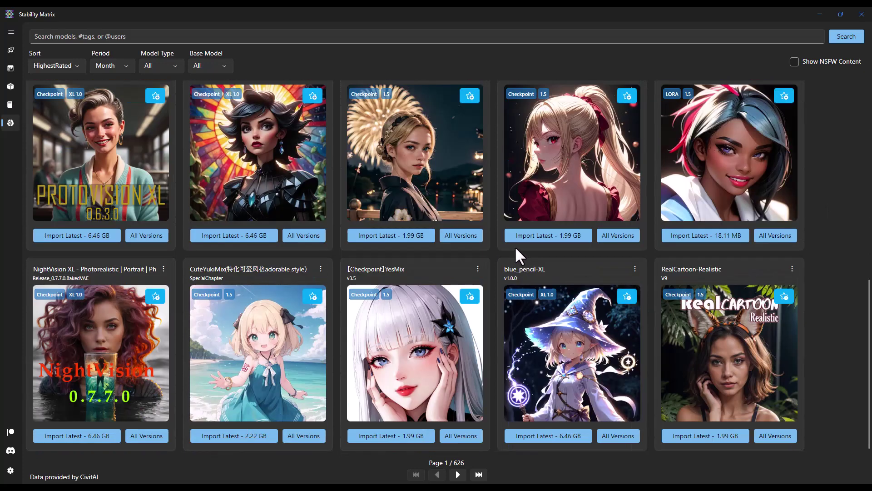
pyautogui.click(458, 474)
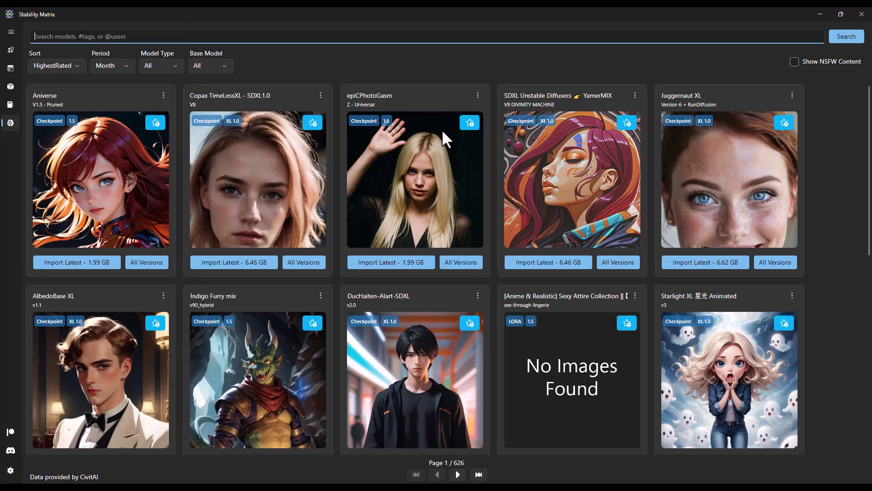
pyautogui.hotkey('alt', 'Tab')
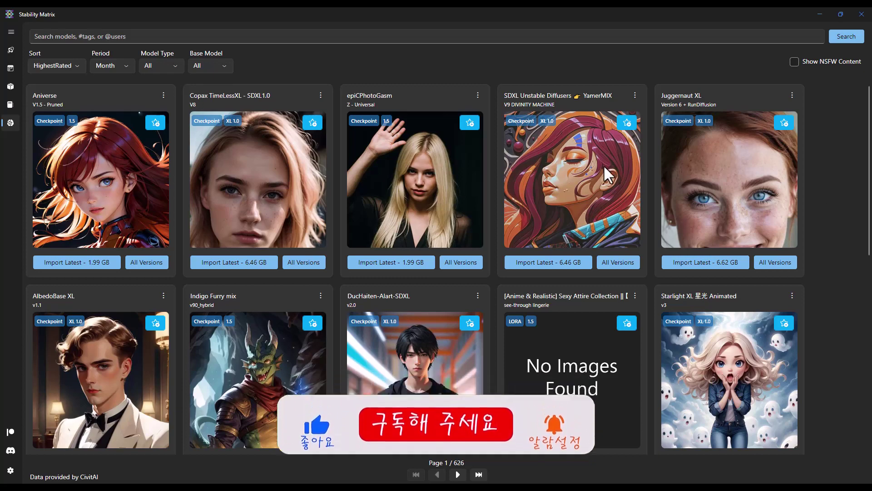
pyautogui.scroll(-5, 504, 247)
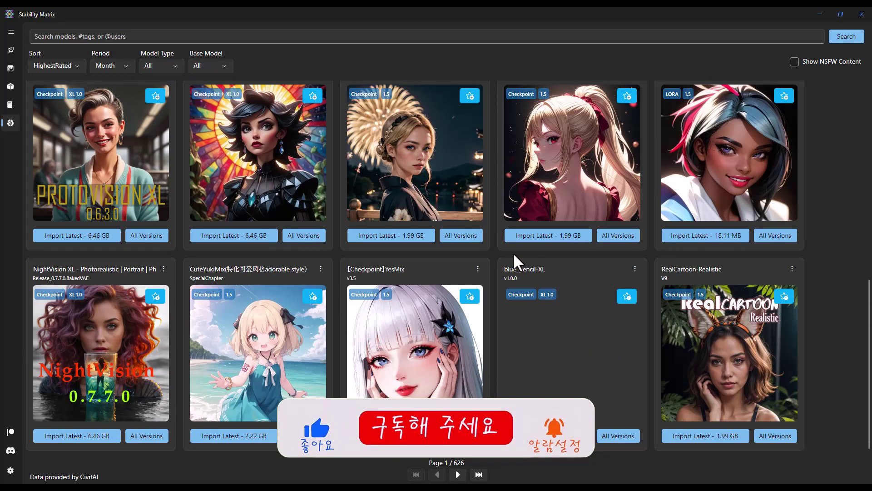